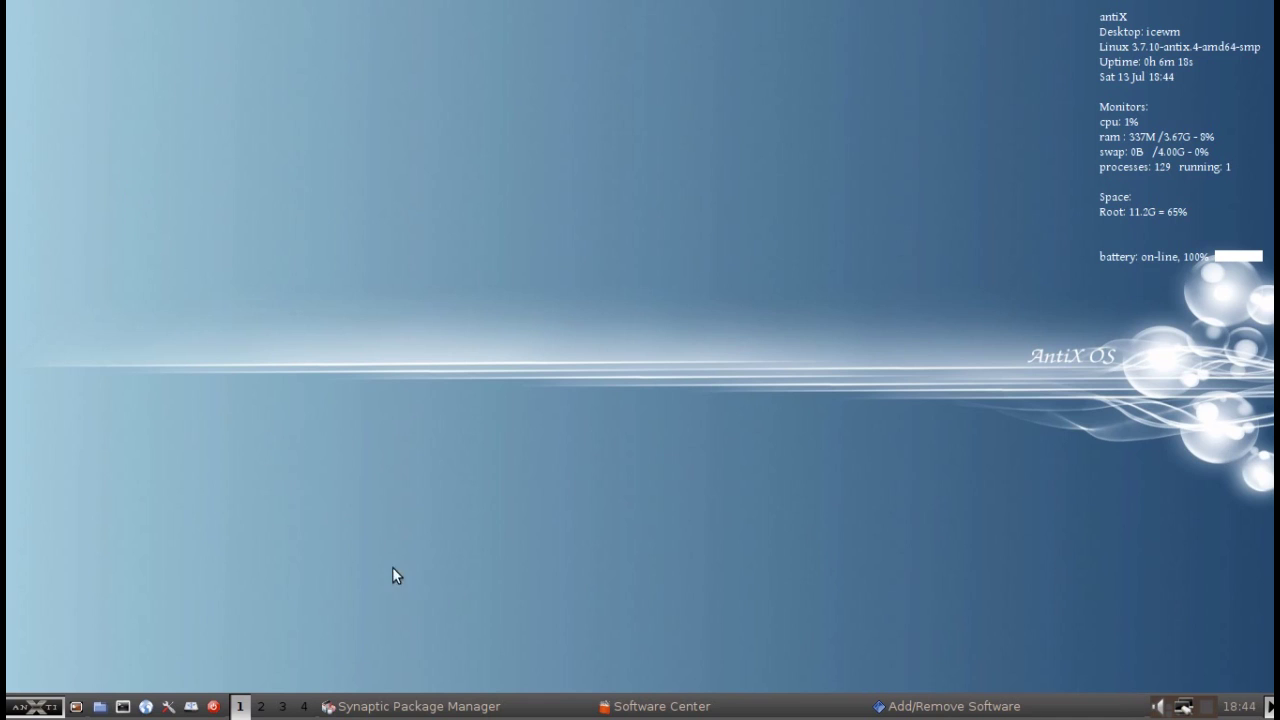
Switch to Synaptic Package Manager, enlarge the package list area and browse the available packages
{"action": "left_click", "coordinate": [402, 702]}
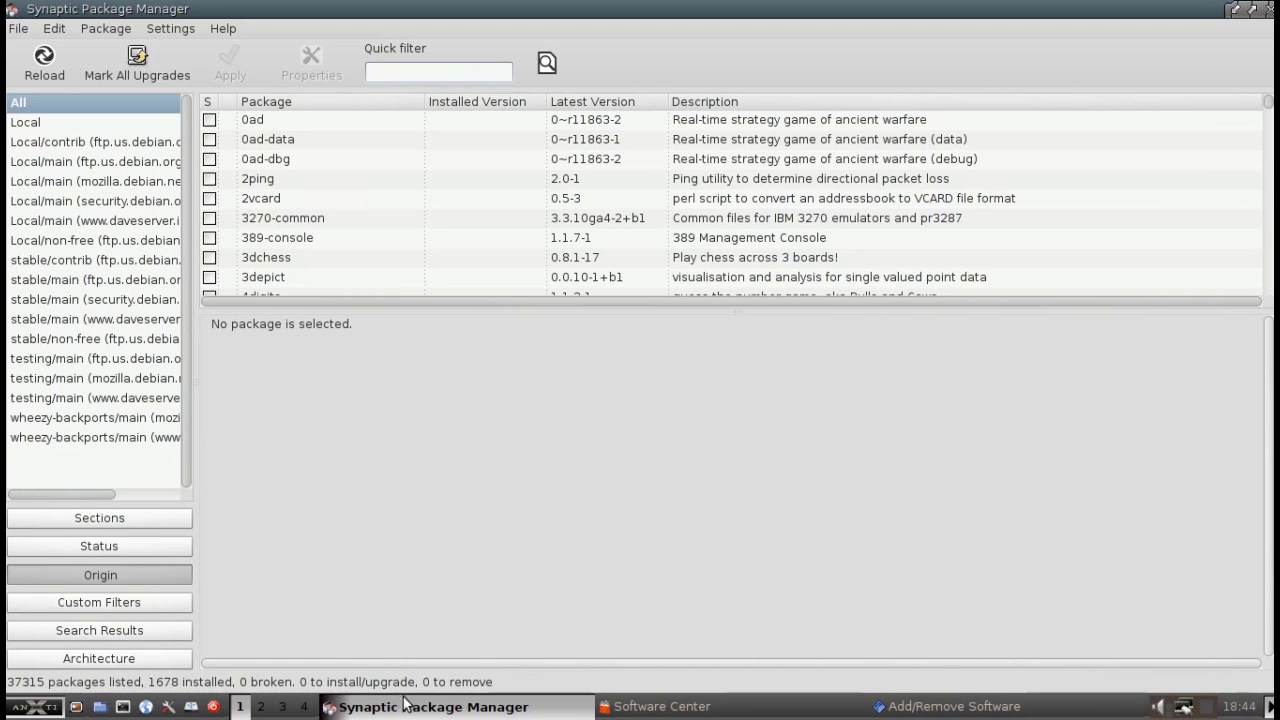
{"action": "left_click_drag", "start_coordinate": [438, 312], "coordinate": [430, 368]}
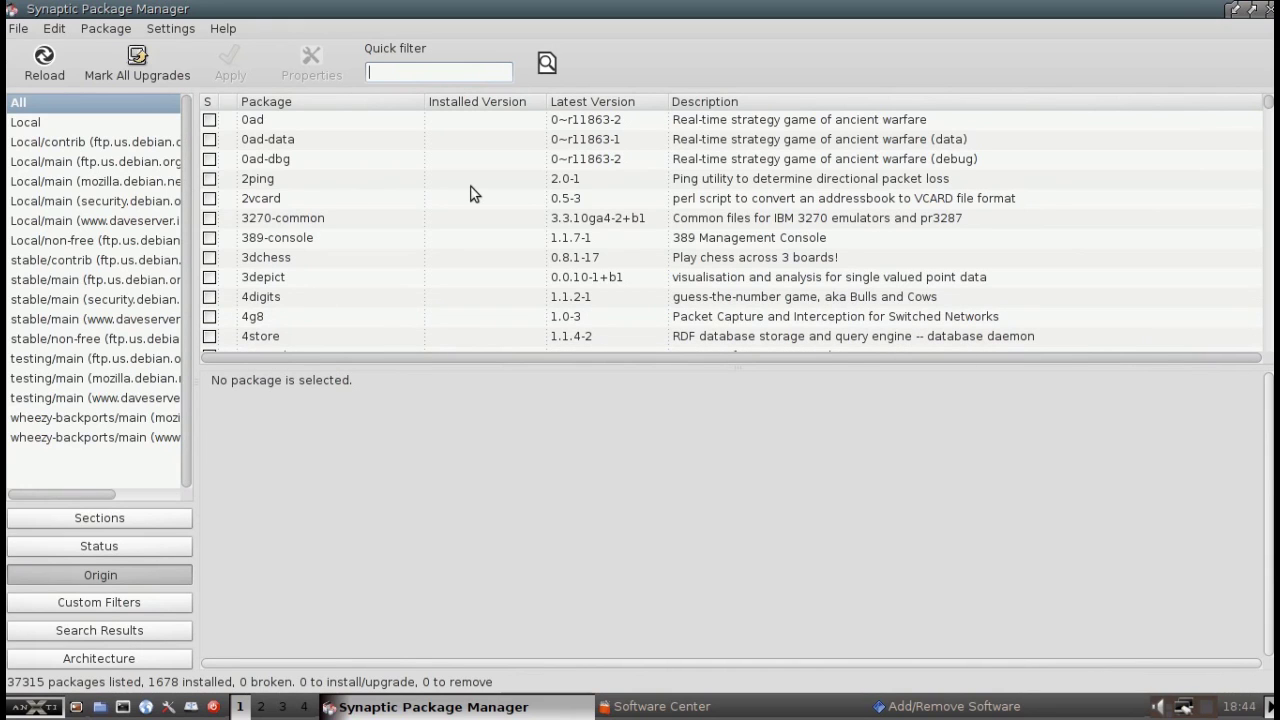
{"action": "scroll", "coordinate": [322, 163], "scroll_direction": "down", "scroll_amount": 10}
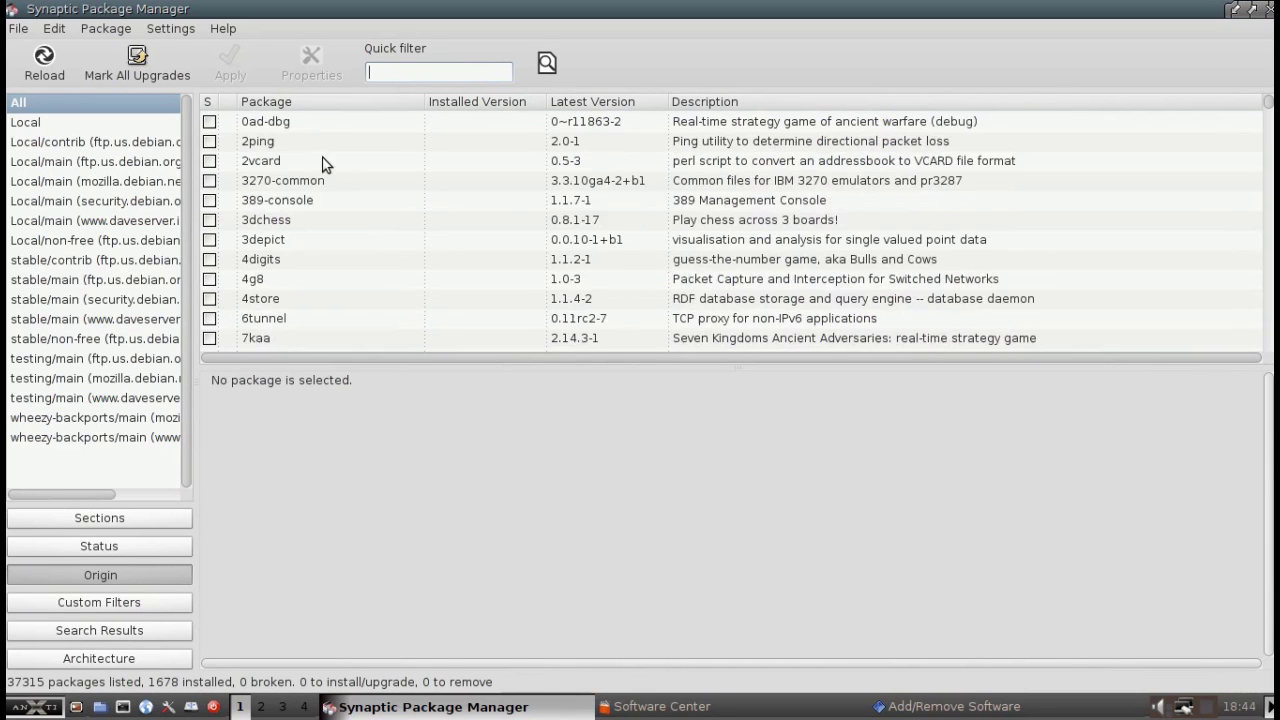
{"action": "scroll", "coordinate": [322, 163], "scroll_direction": "down", "scroll_amount": 6}
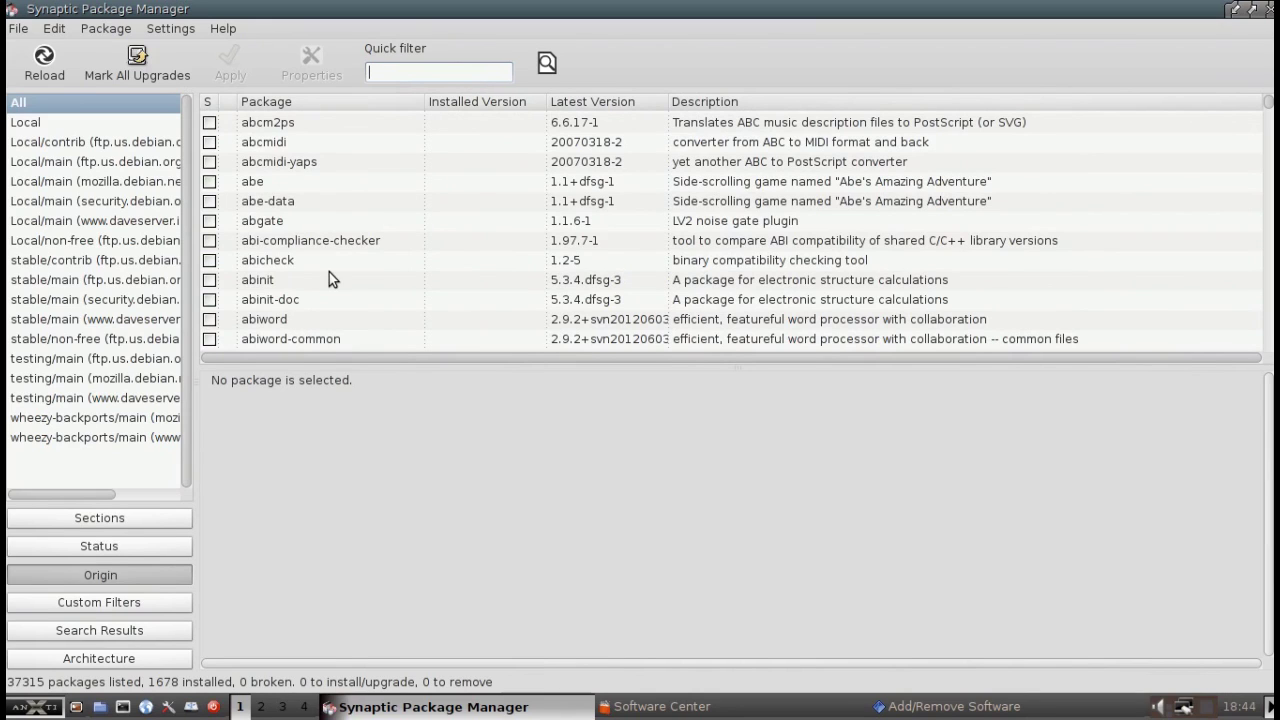
{"action": "scroll", "coordinate": [329, 272], "scroll_direction": "up", "scroll_amount": 4}
{"action": "scroll", "coordinate": [329, 272], "scroll_direction": "up", "scroll_amount": 3}
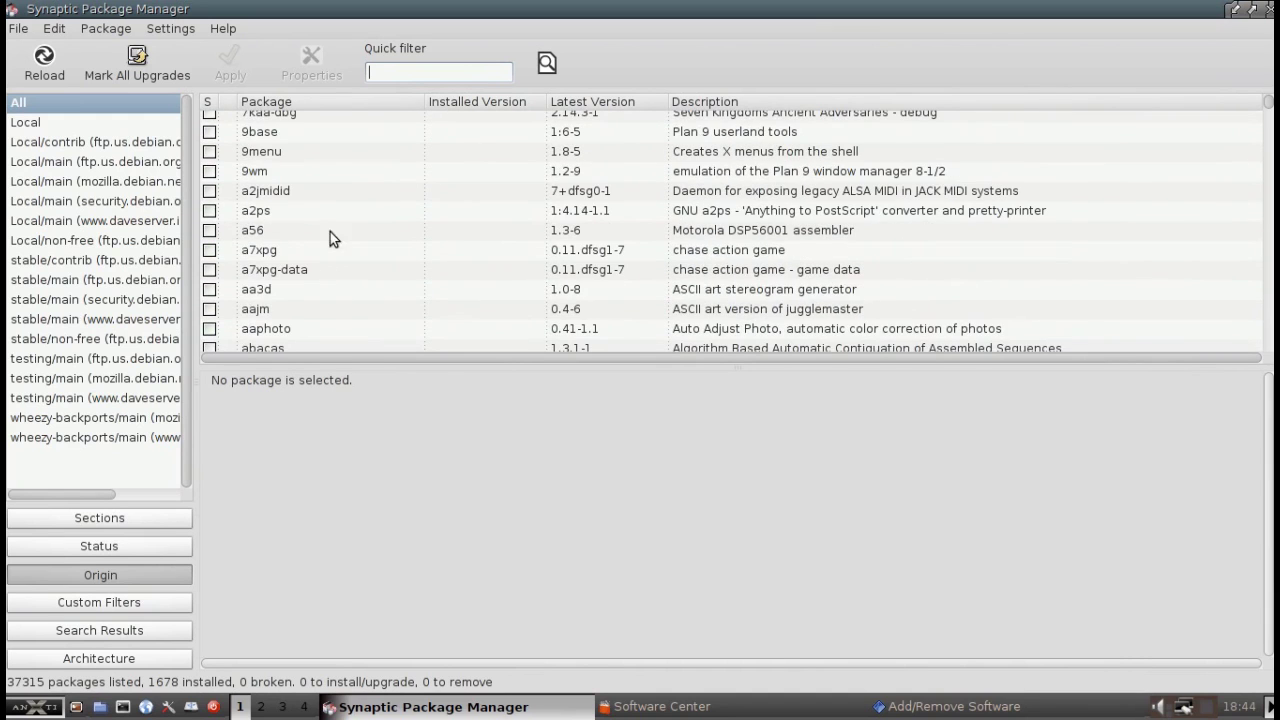
{"action": "scroll", "coordinate": [335, 228], "scroll_direction": "up", "scroll_amount": 6}
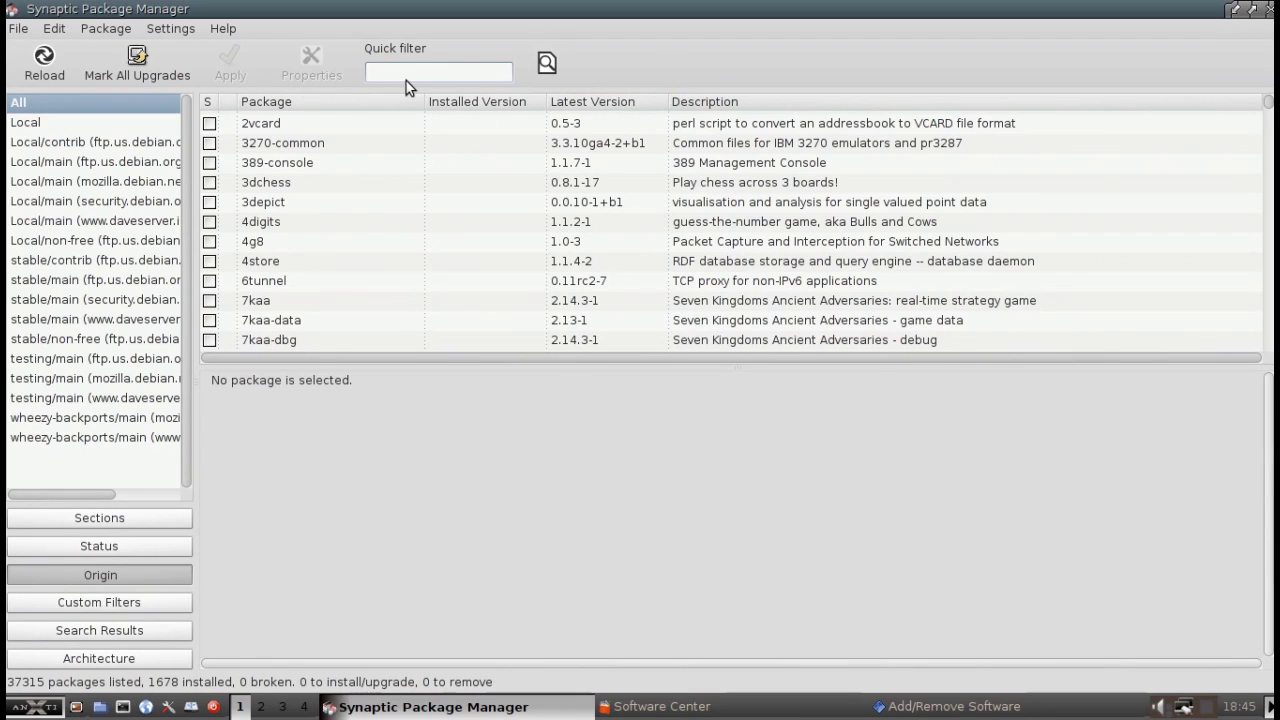
Filter the package list by "tuxcart", shorten the filter to "tux", and look through the matching packages
{"action": "type", "text": "tuxcart"}
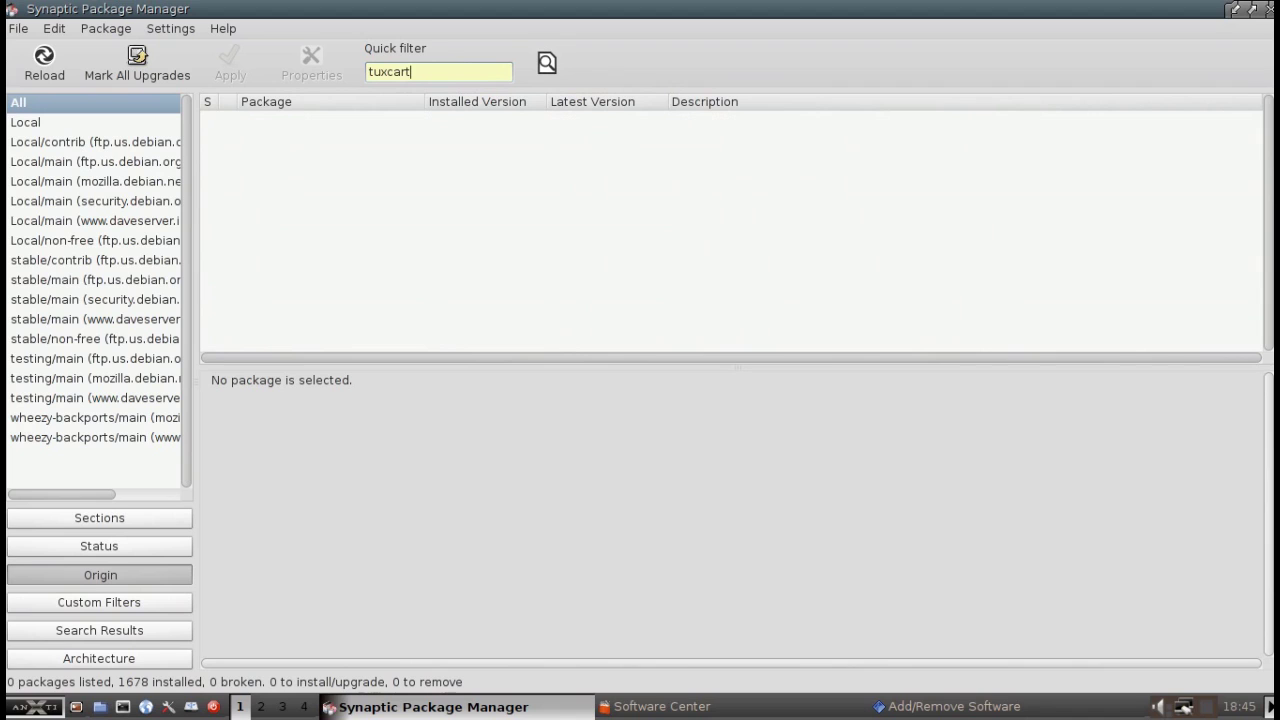
{"action": "key", "text": "BackSpace"}
{"action": "key", "text": "BackSpace"}
{"action": "key", "text": "BackSpace"}
{"action": "key", "text": "BackSpace"}
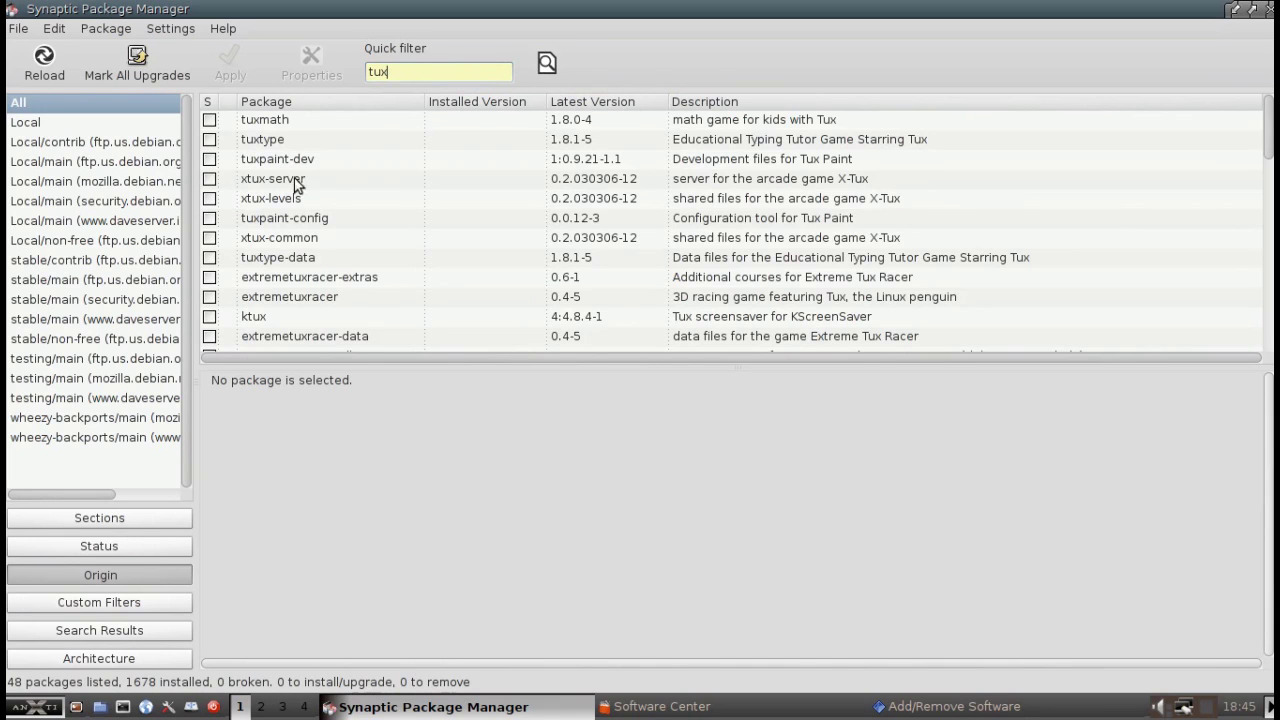
{"action": "scroll", "coordinate": [348, 197], "scroll_direction": "down", "scroll_amount": 3}
{"action": "scroll", "coordinate": [350, 204], "scroll_direction": "down", "scroll_amount": 4}
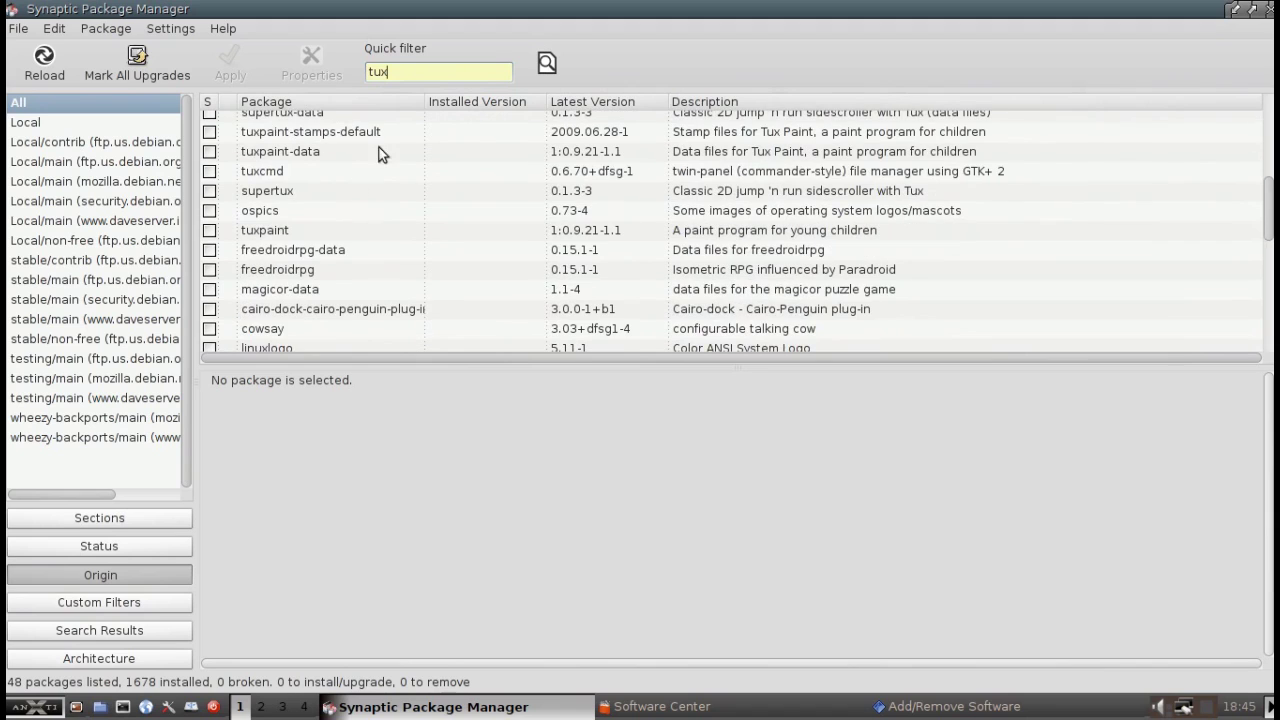
Try the quick filters "tux-car" and "supertux" on the package list, and clear the filter
{"action": "type", "text": "-car"}
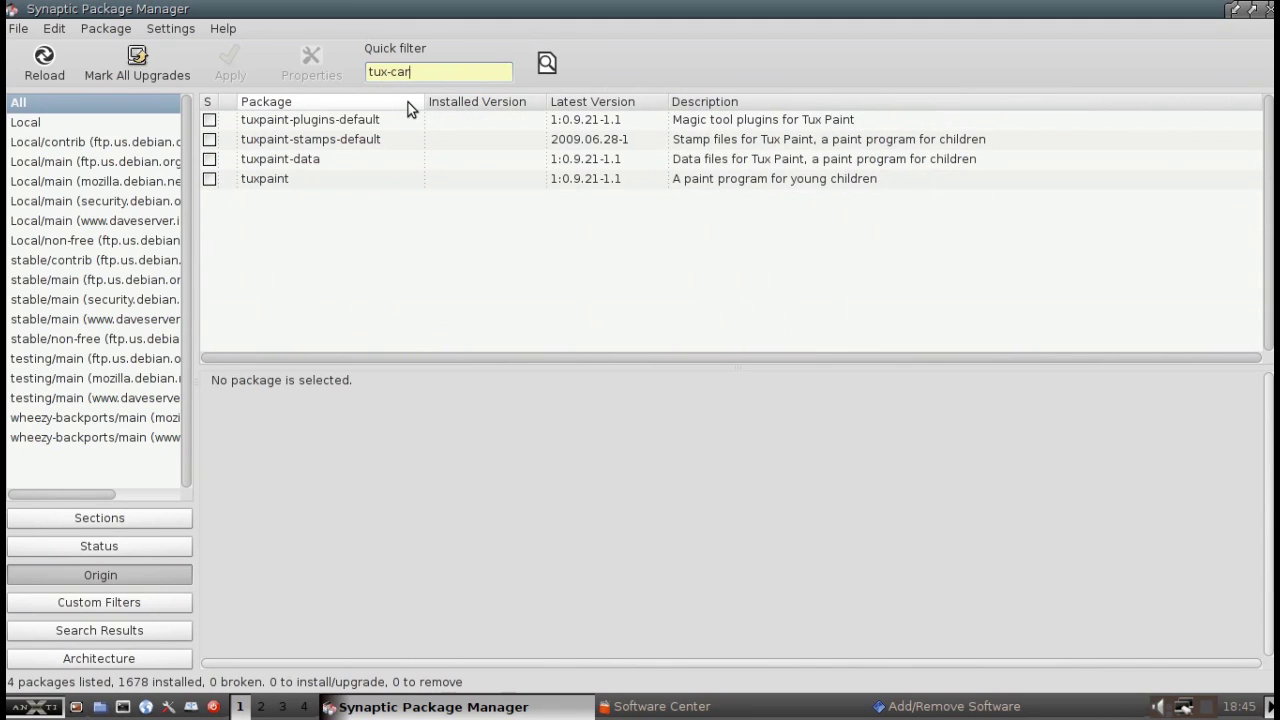
{"action": "type", "text": "tsupertux"}
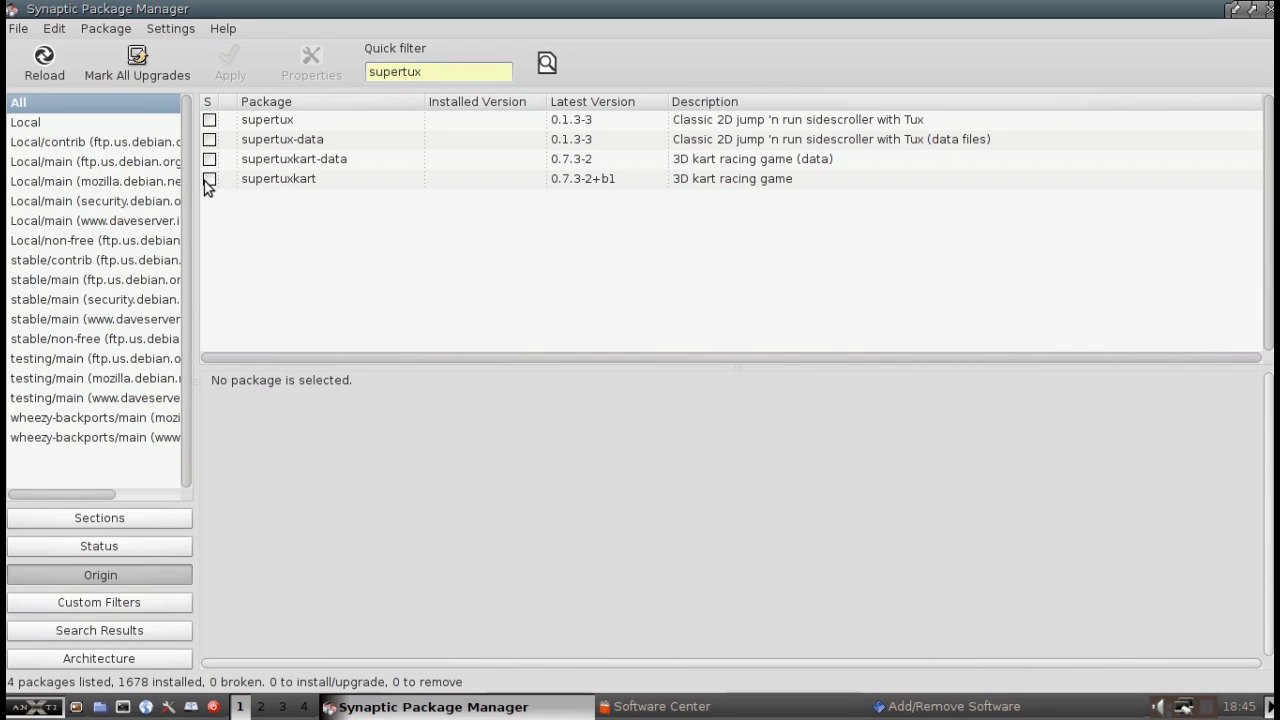
{"action": "key", "text": "BackSpace"}
{"action": "key", "text": "BackSpace"}
{"action": "key", "text": "BackSpace"}
{"action": "key", "text": "BackSpace"}
{"action": "key", "text": "BackSpace"}
{"action": "key", "text": "BackSpace"}
{"action": "key", "text": "BackSpace"}
{"action": "key", "text": "BackSpace"}
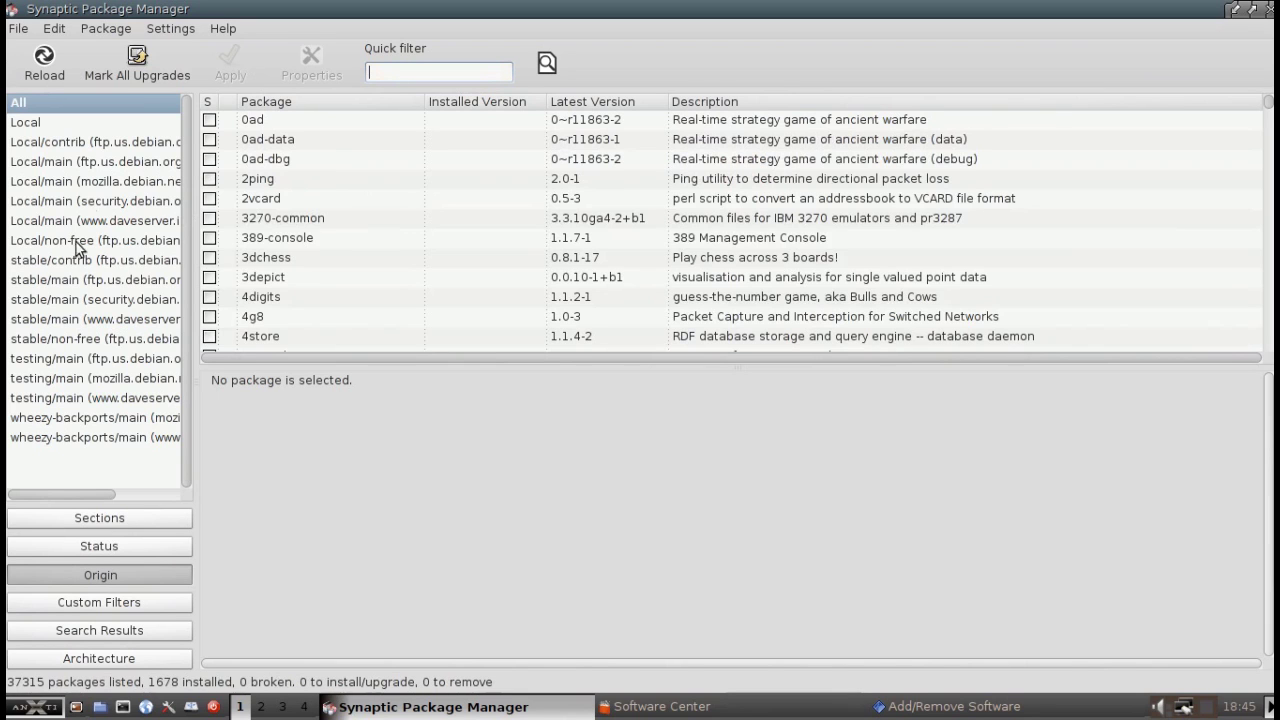
Open the package Find dialog, view its options for where to look, and close it without searching
{"action": "left_click", "coordinate": [546, 65]}
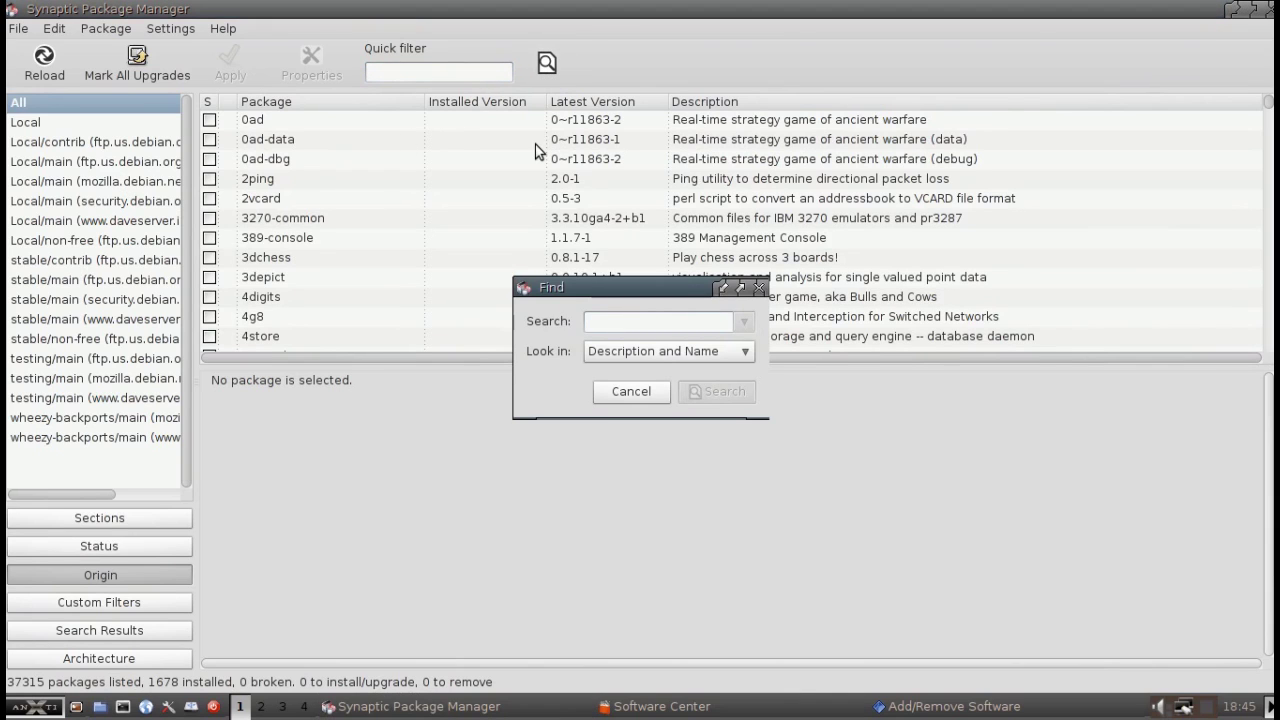
{"action": "left_click", "coordinate": [748, 358]}
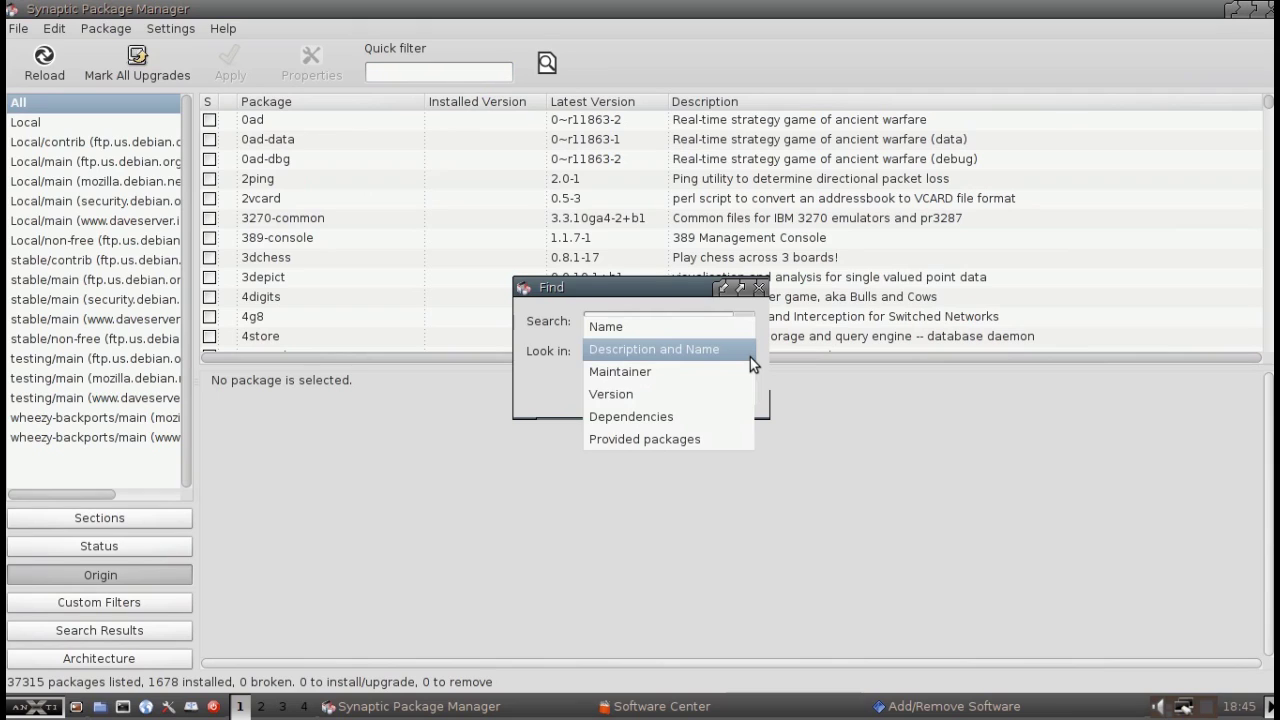
{"action": "left_click", "coordinate": [750, 357]}
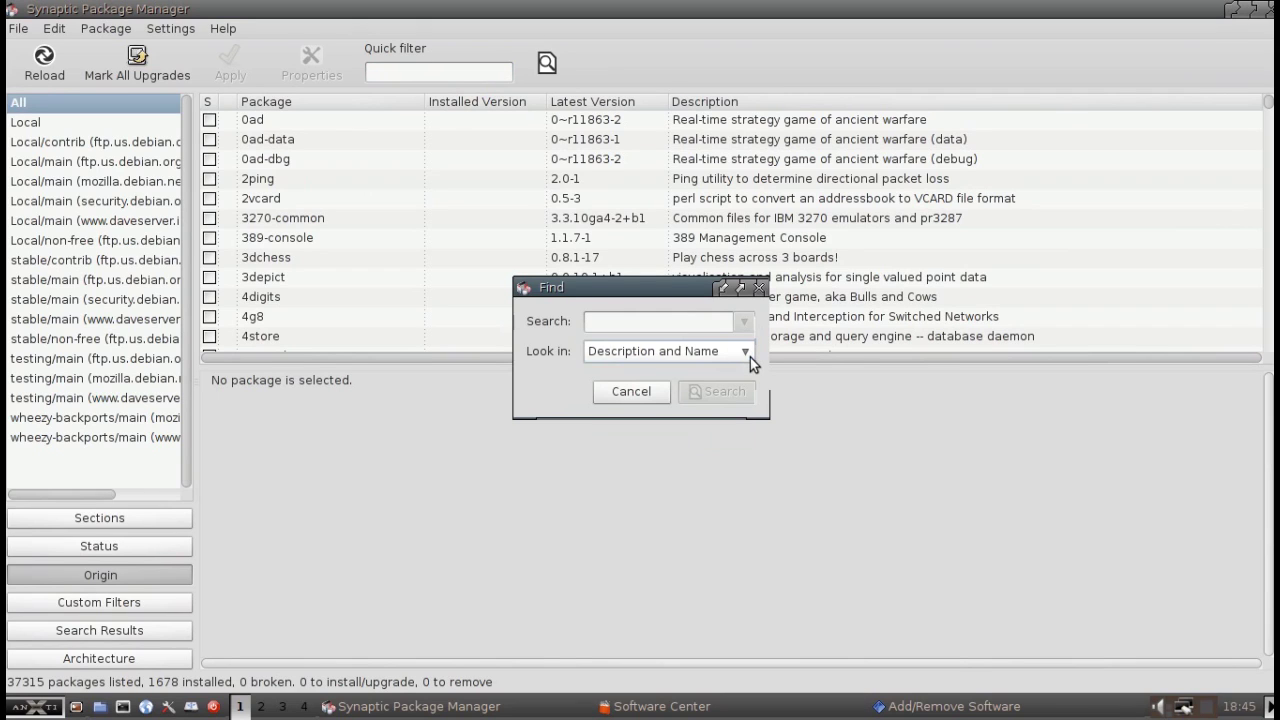
{"action": "key", "text": "Escape"}
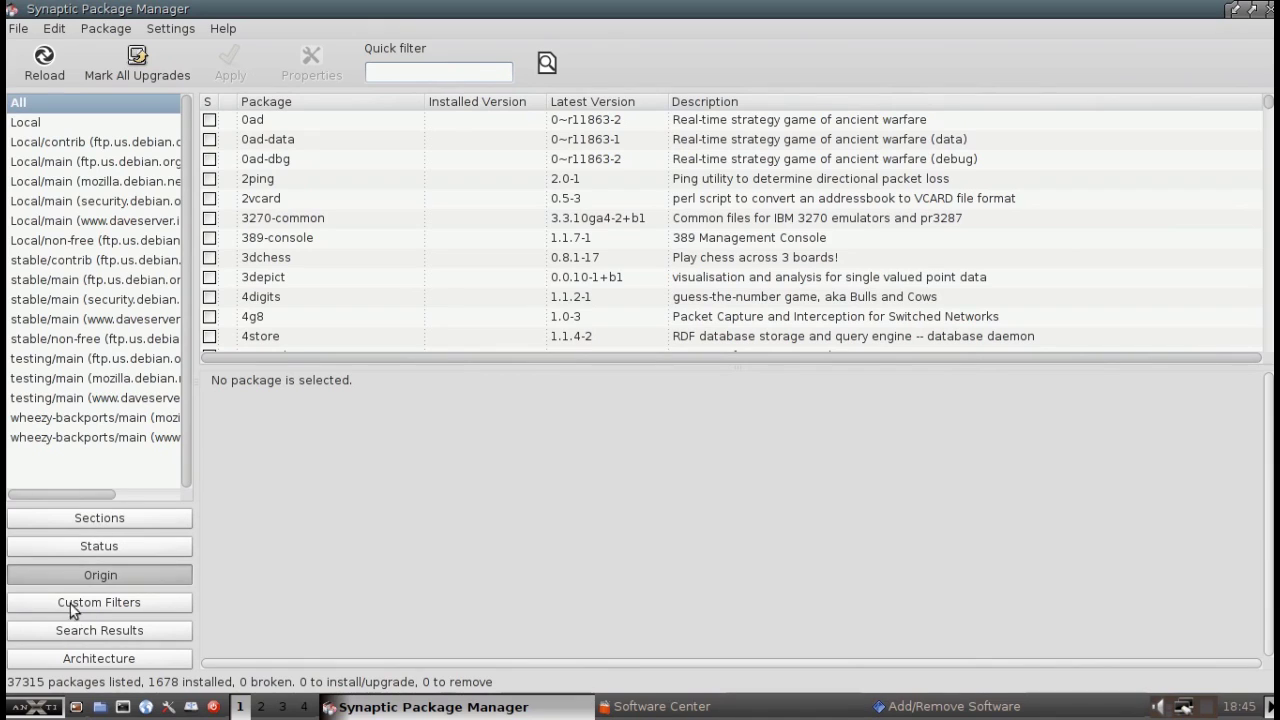
View the package status categories, and list by origin the stable/main and Local/main packages from the daveserver repository
{"action": "left_click", "coordinate": [102, 549]}
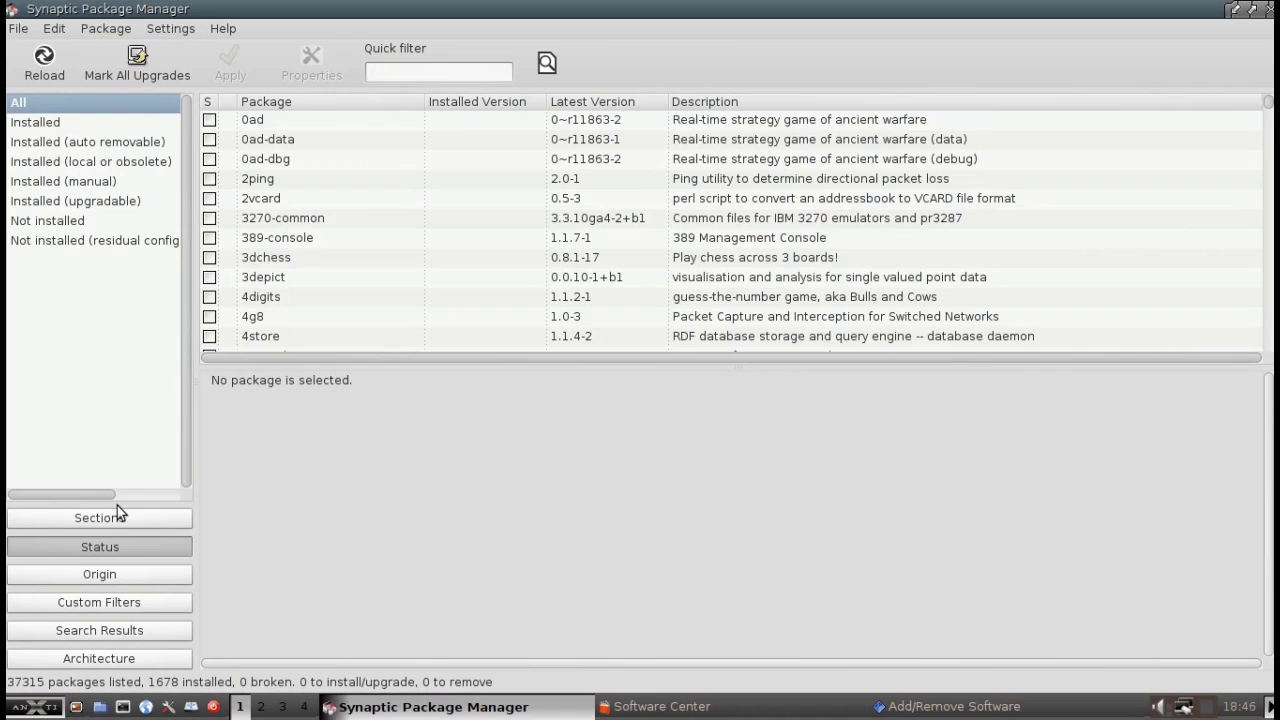
{"action": "left_click", "coordinate": [112, 573]}
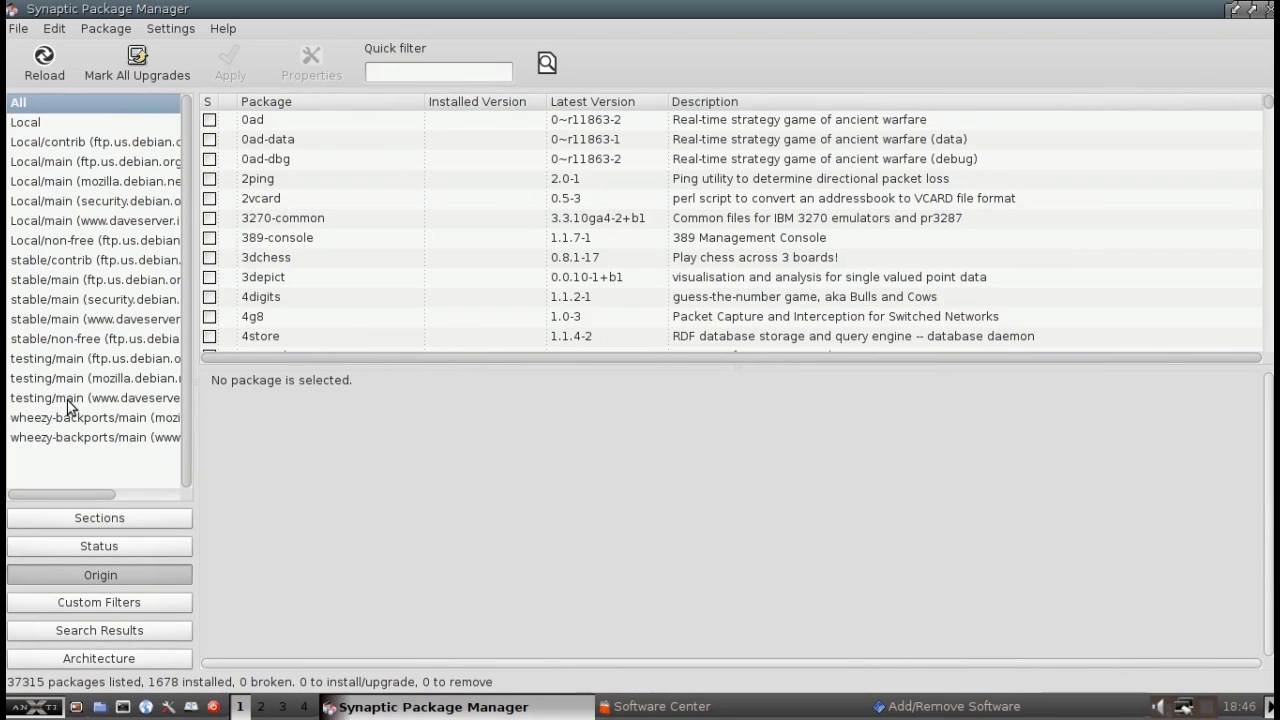
{"action": "left_click", "coordinate": [63, 320]}
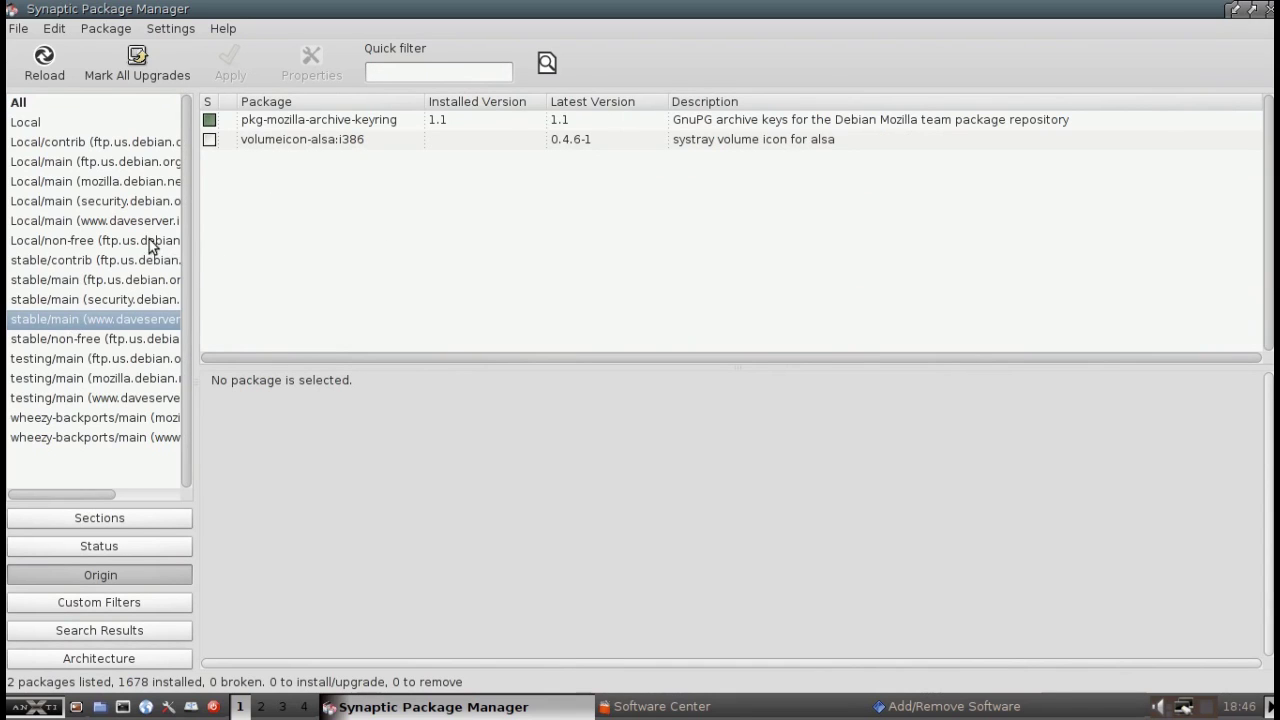
{"action": "left_click", "coordinate": [64, 221]}
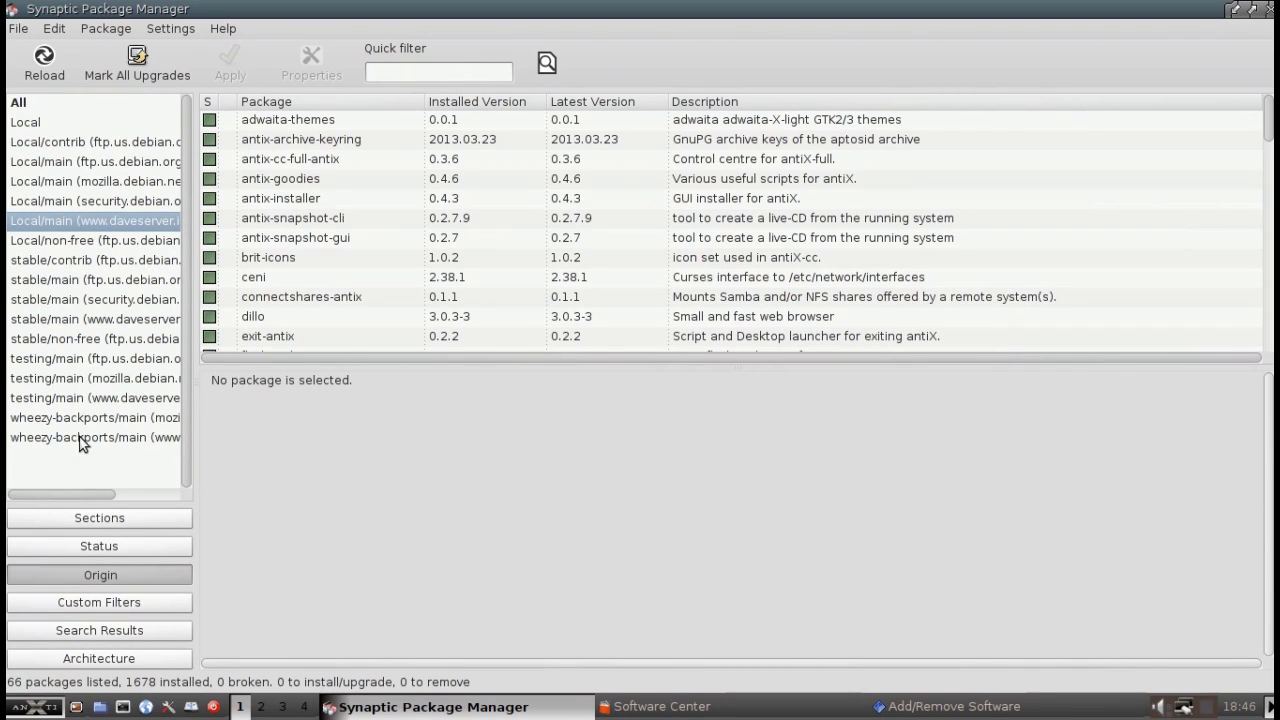
View the custom filters and the architecture categories, including arch: i386, and return to all packages
{"action": "left_click", "coordinate": [124, 604]}
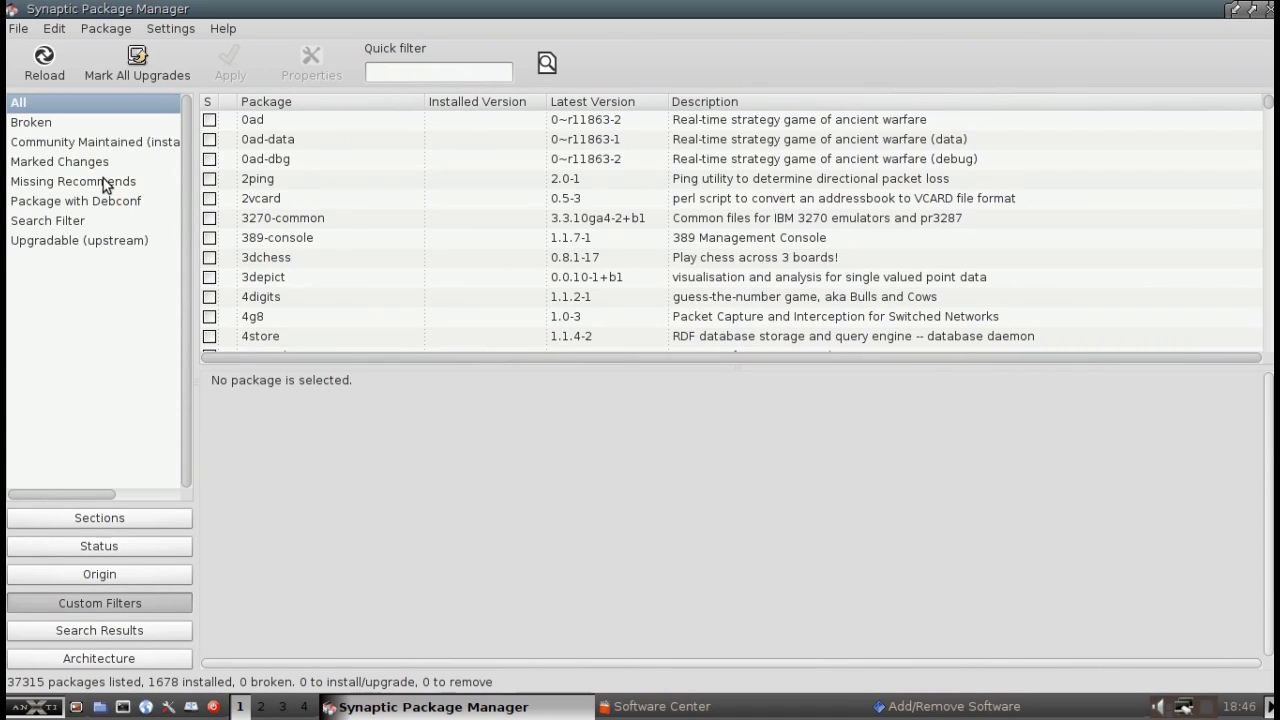
{"action": "left_click", "coordinate": [104, 658]}
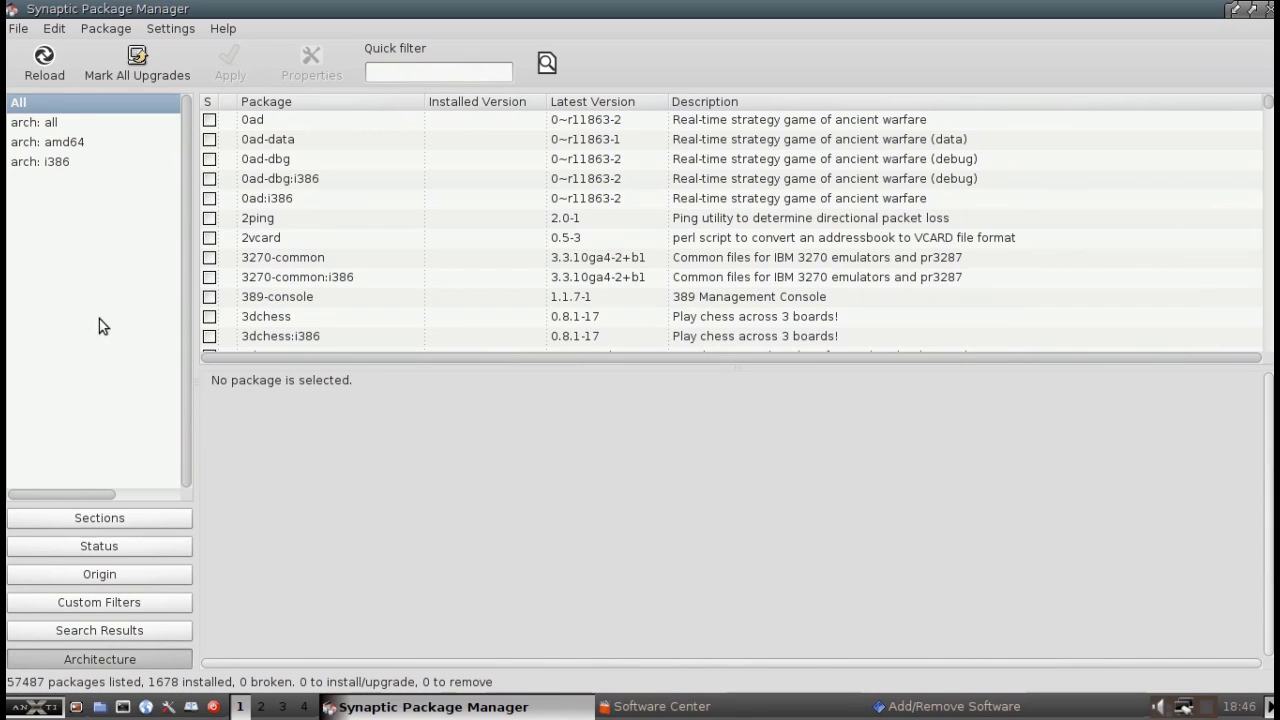
{"action": "left_click", "coordinate": [57, 163]}
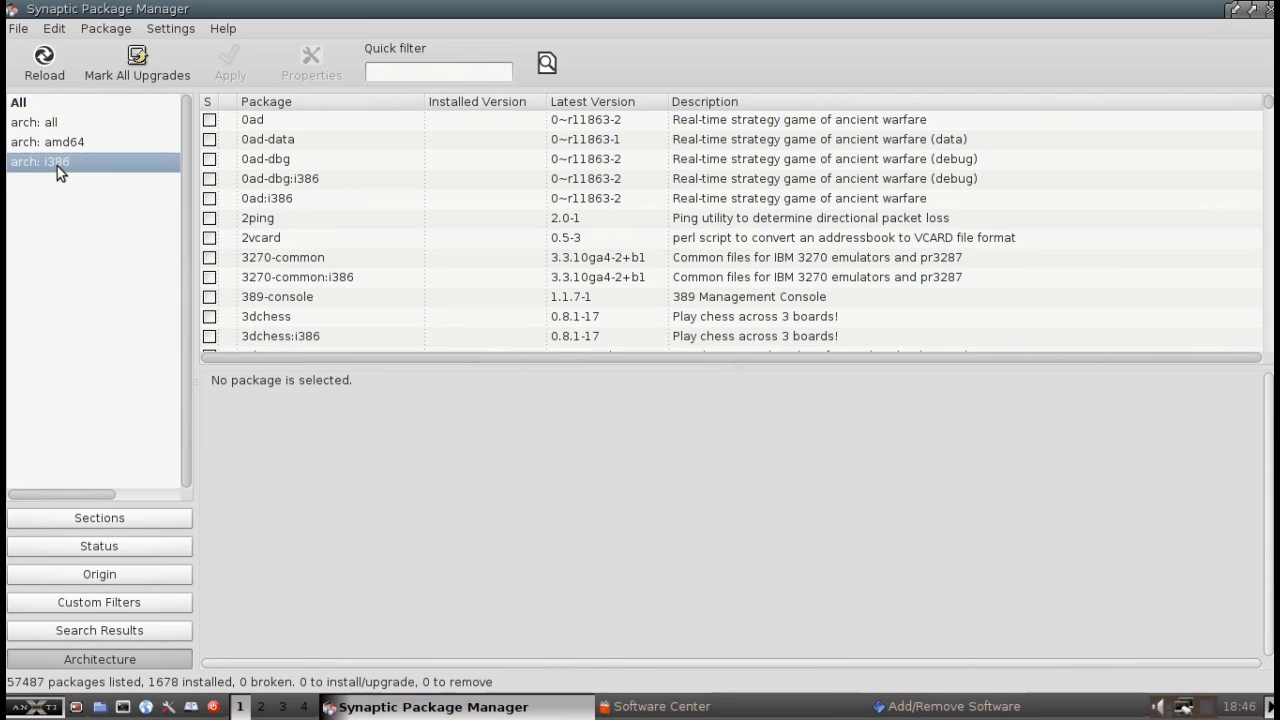
{"action": "left_click", "coordinate": [21, 103]}
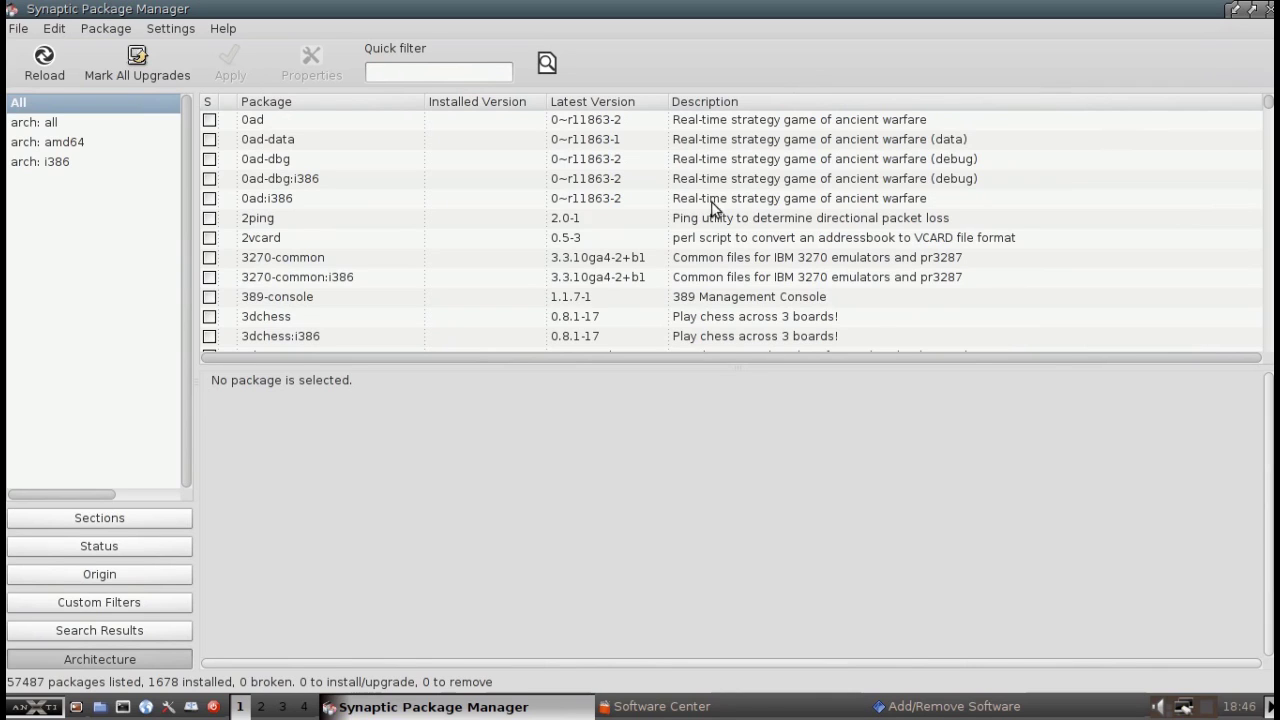
Filter the package list by "human" and view the description of the human-icon-theme package
{"action": "left_click", "coordinate": [414, 79]}
{"action": "type", "text": "human"}
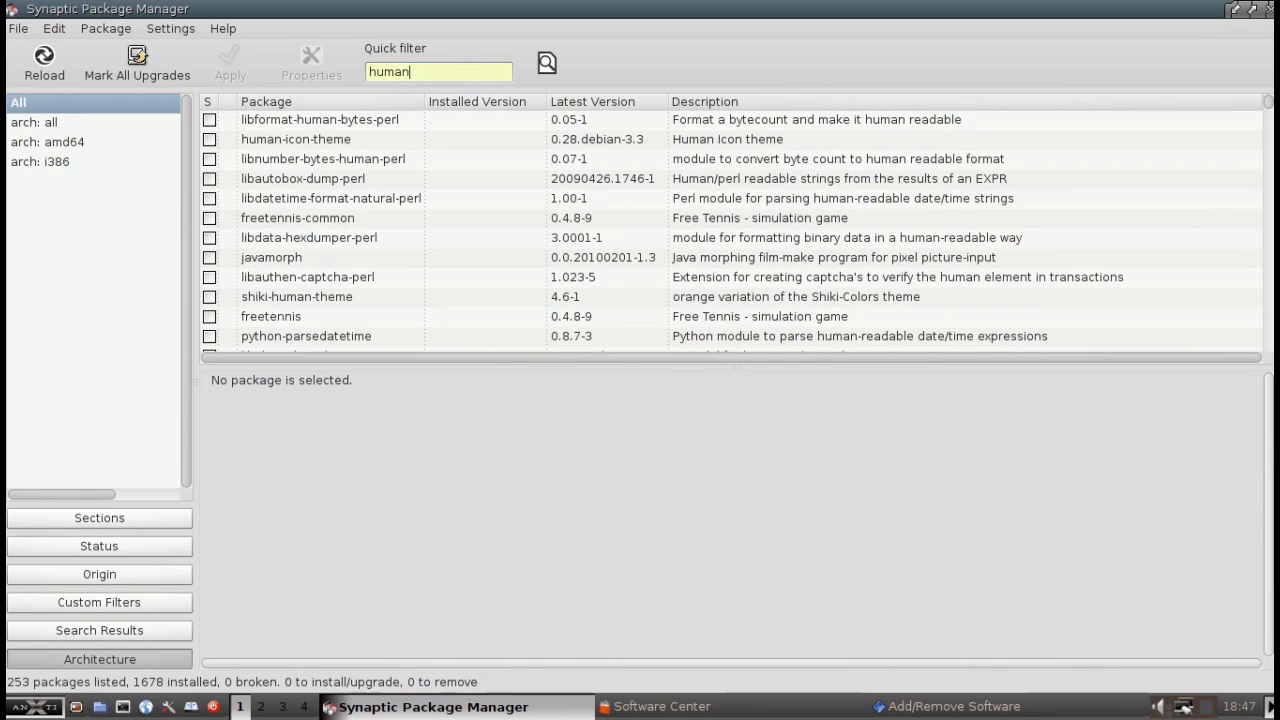
{"action": "left_click", "coordinate": [251, 141]}
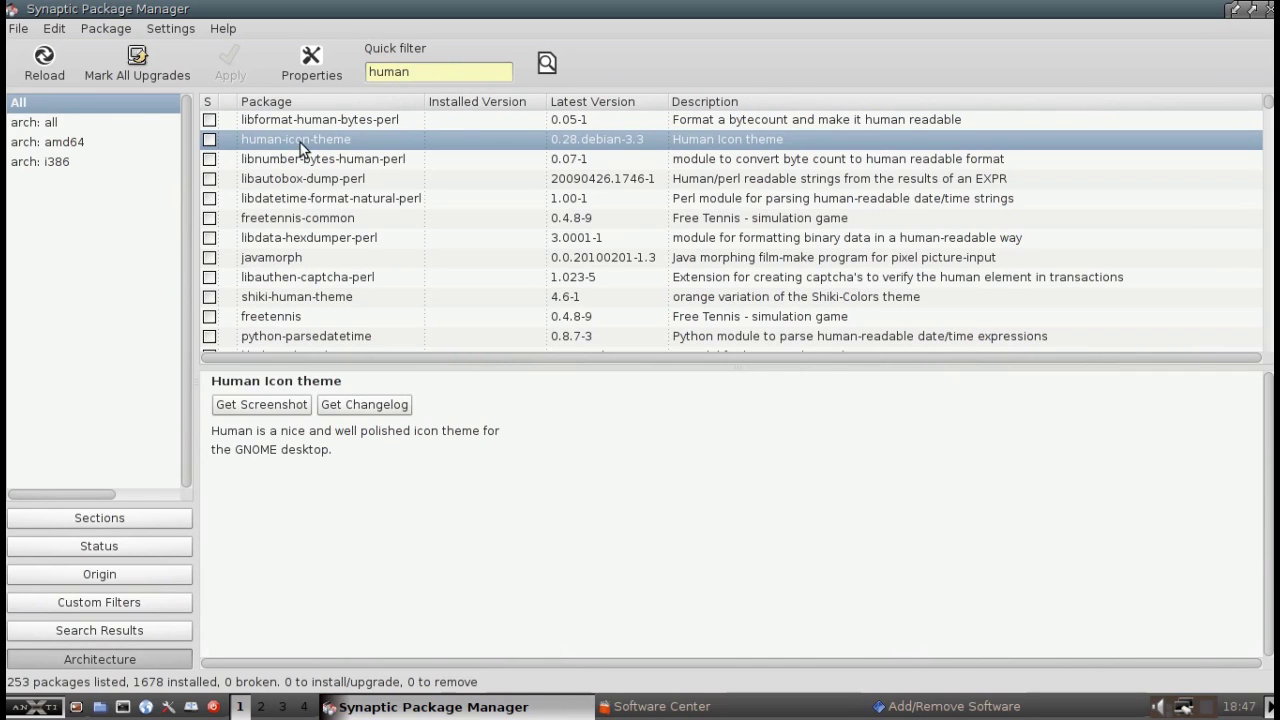
Clear the "human" quick filter and minimize Synaptic Package Manager
{"action": "left_click", "coordinate": [474, 72]}
{"action": "key", "text": "BackSpace"}
{"action": "key", "text": "BackSpace"}
{"action": "key", "text": "BackSpace"}
{"action": "key", "text": "BackSpace"}
{"action": "key", "text": "BackSpace"}
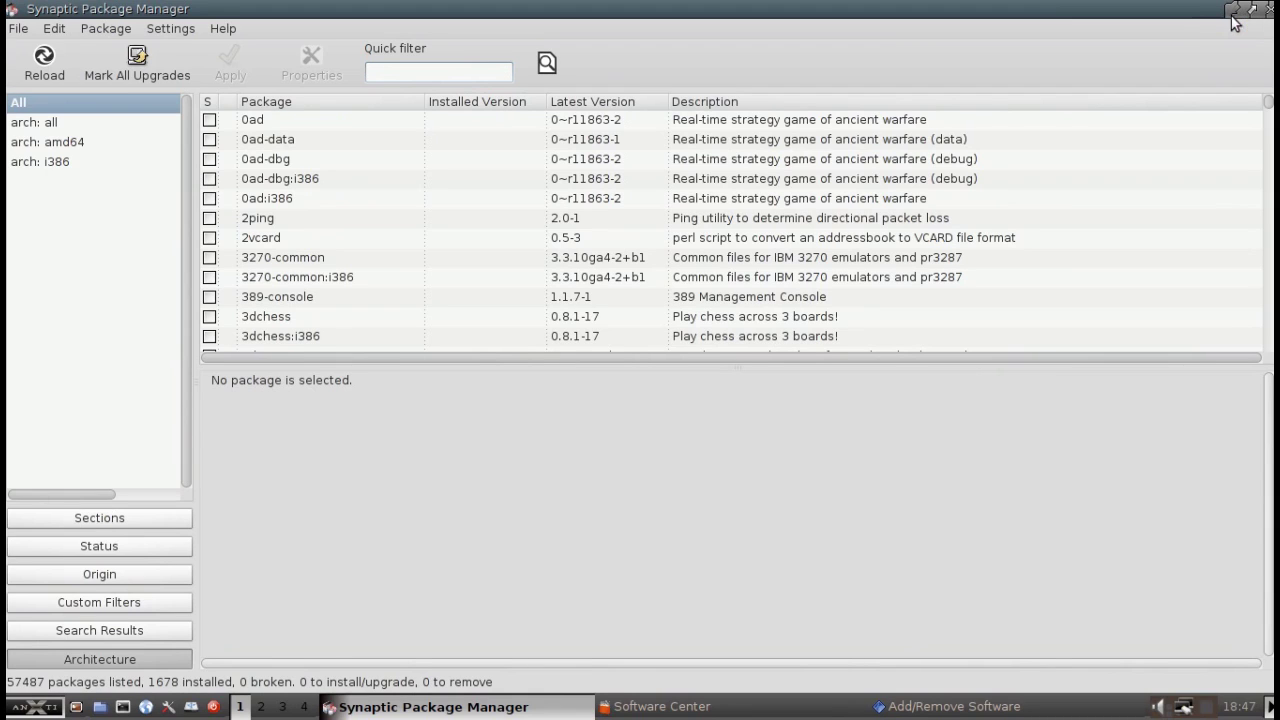
{"action": "left_click", "coordinate": [1233, 14]}
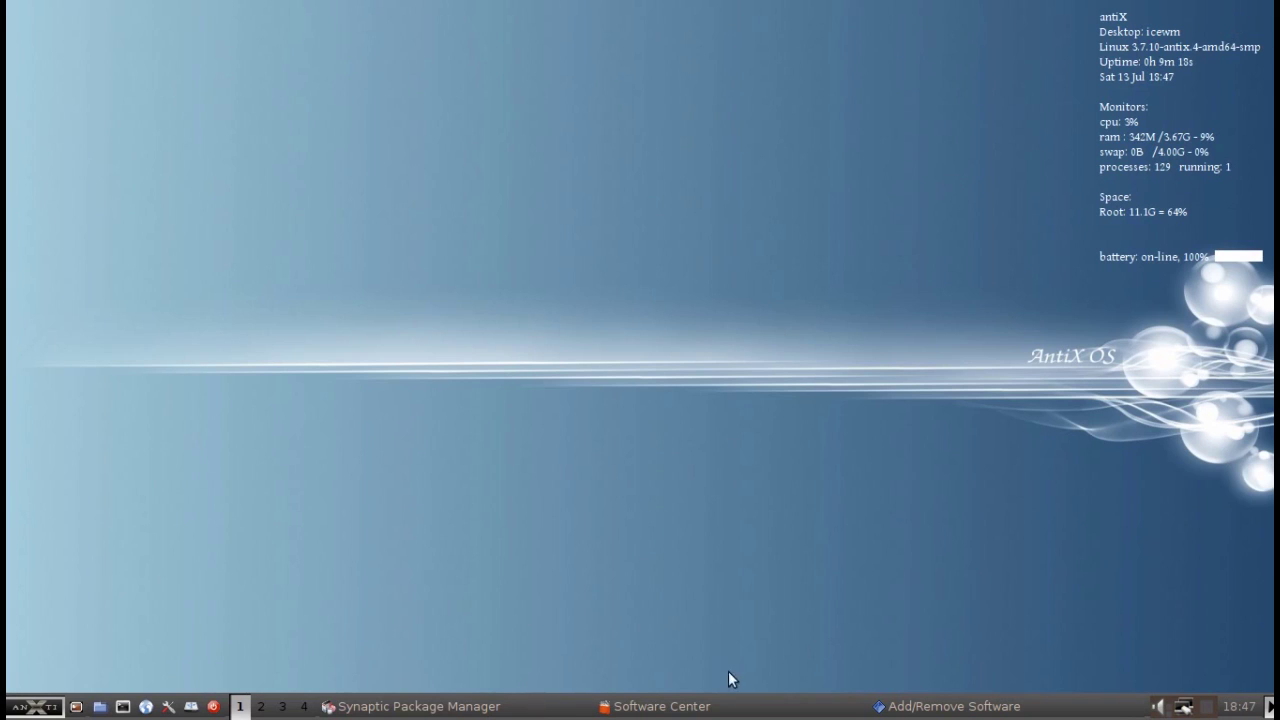
Switch to Add/Remove Software and search for "tuxcart"
{"action": "left_click", "coordinate": [970, 706]}
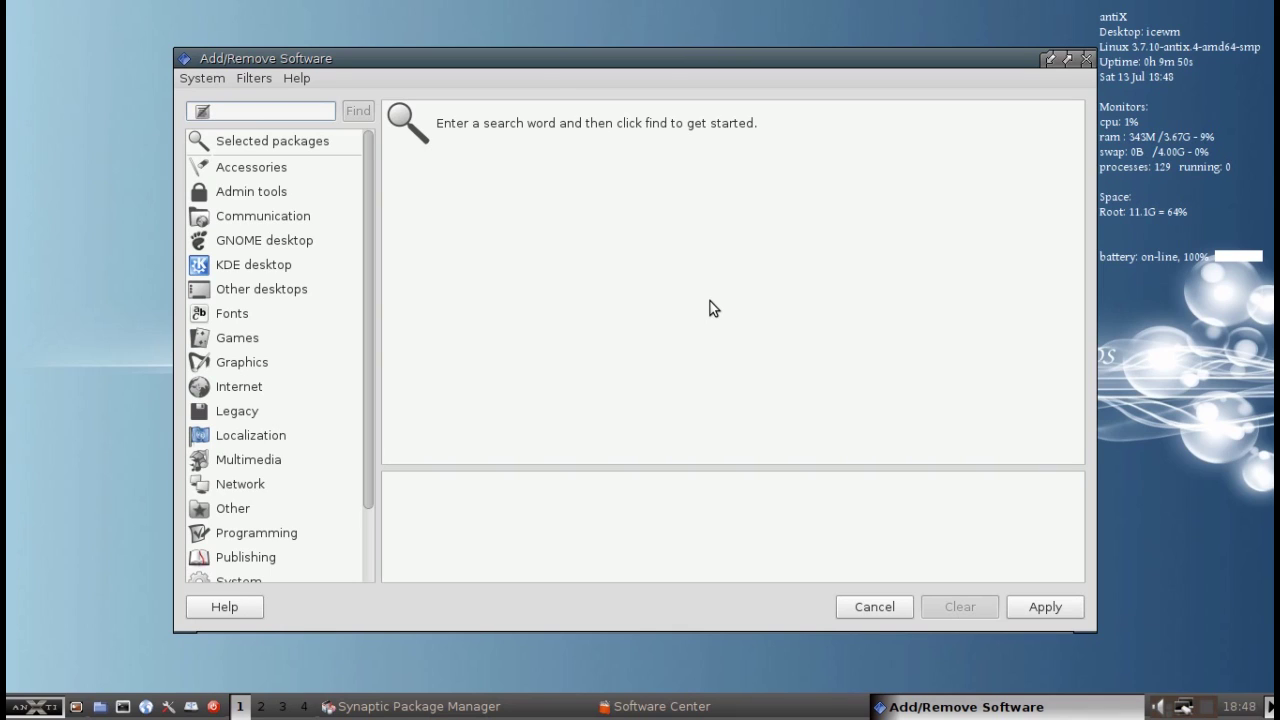
{"action": "type", "text": "tuxcar"}
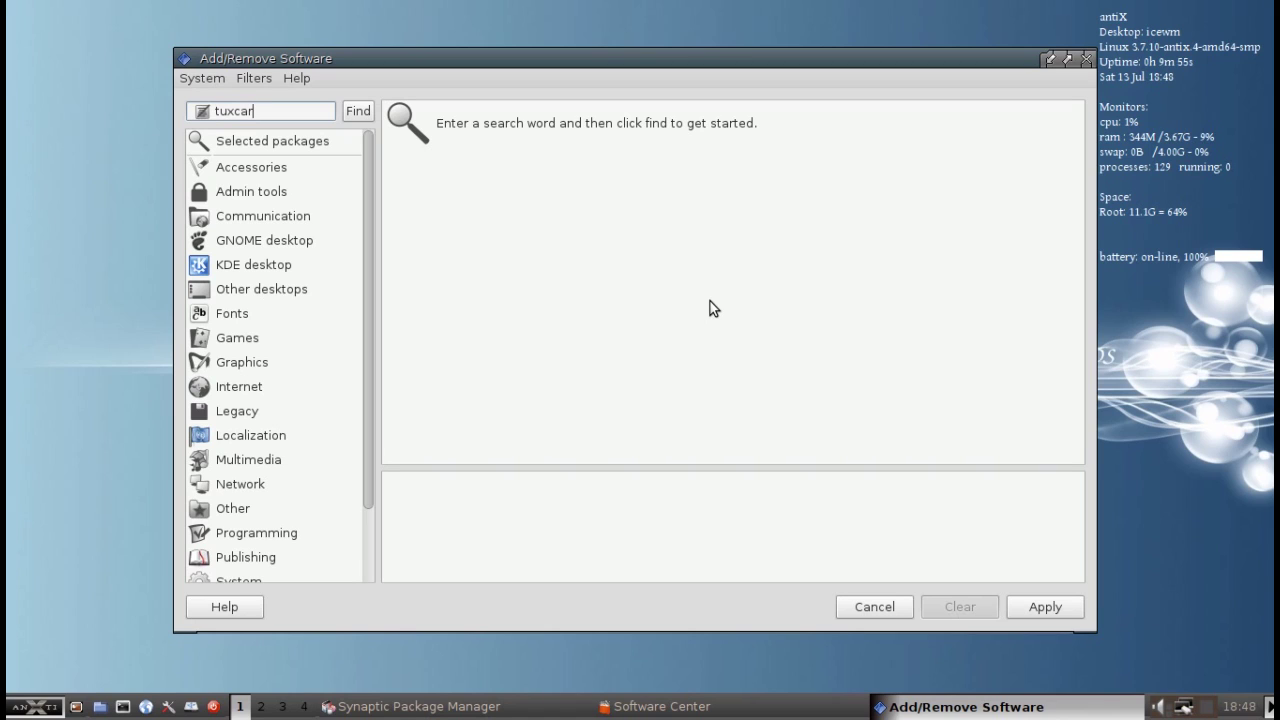
{"action": "type", "text": "t"}
{"action": "key", "text": "Return"}
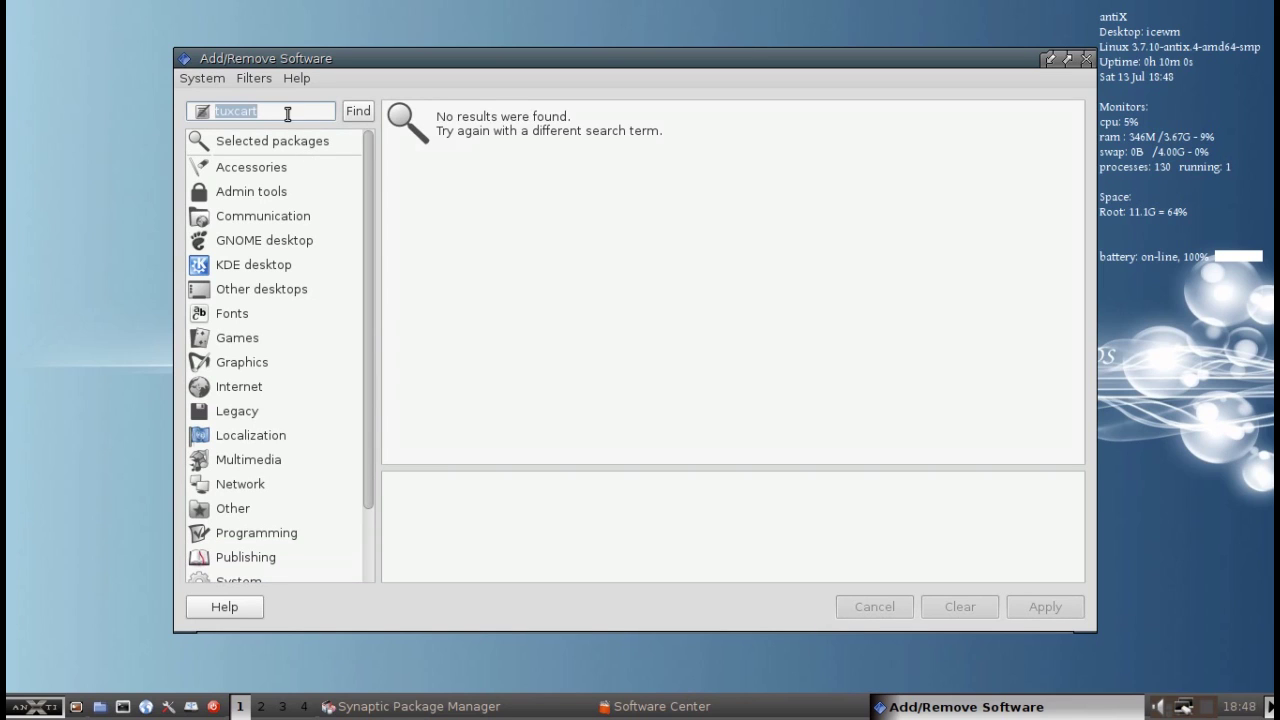
Search for "supertux" and read the description of the 3D kart racing game package
{"action": "type", "text": "supertuxca"}
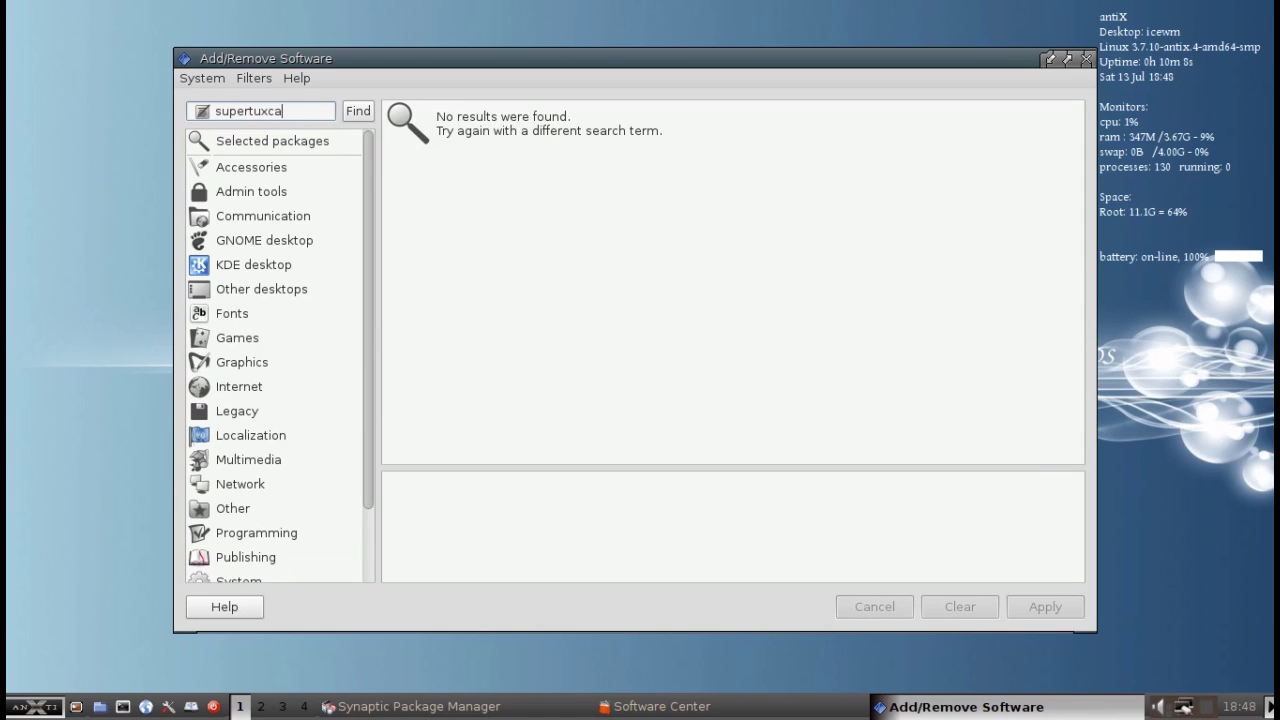
{"action": "key", "text": "BackSpace"}
{"action": "key", "text": "BackSpace"}
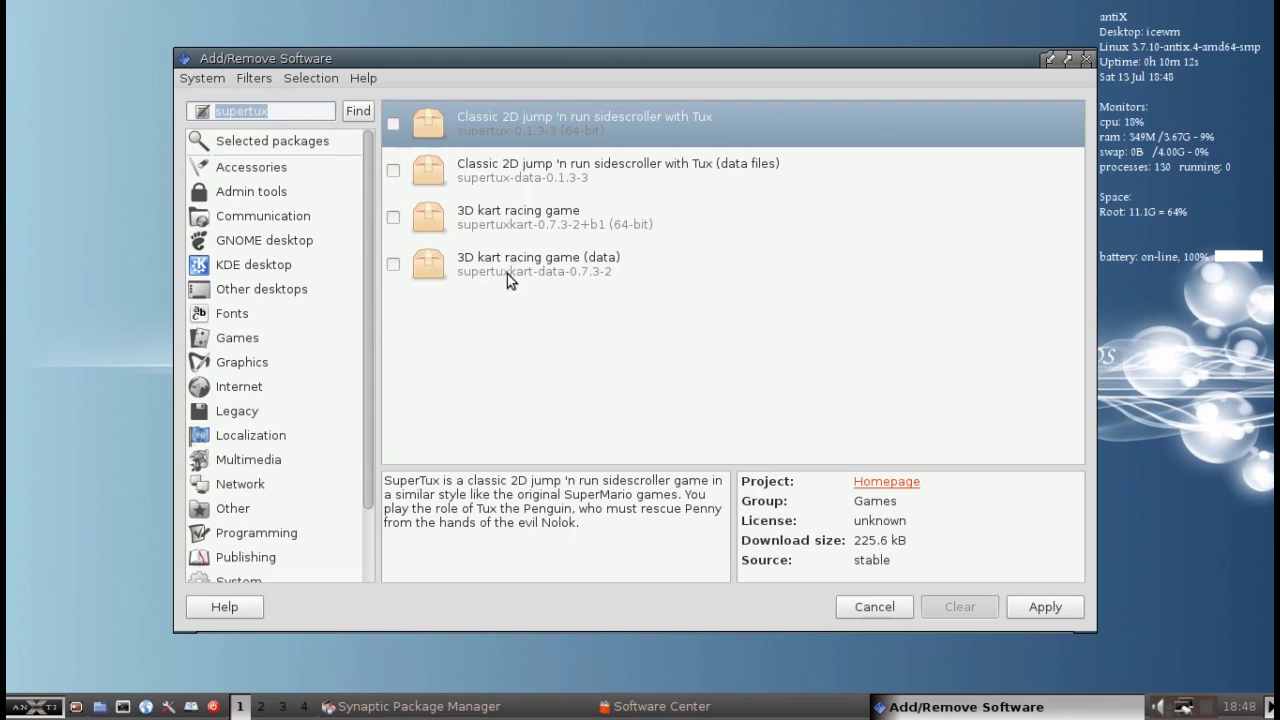
{"action": "left_click", "coordinate": [489, 222]}
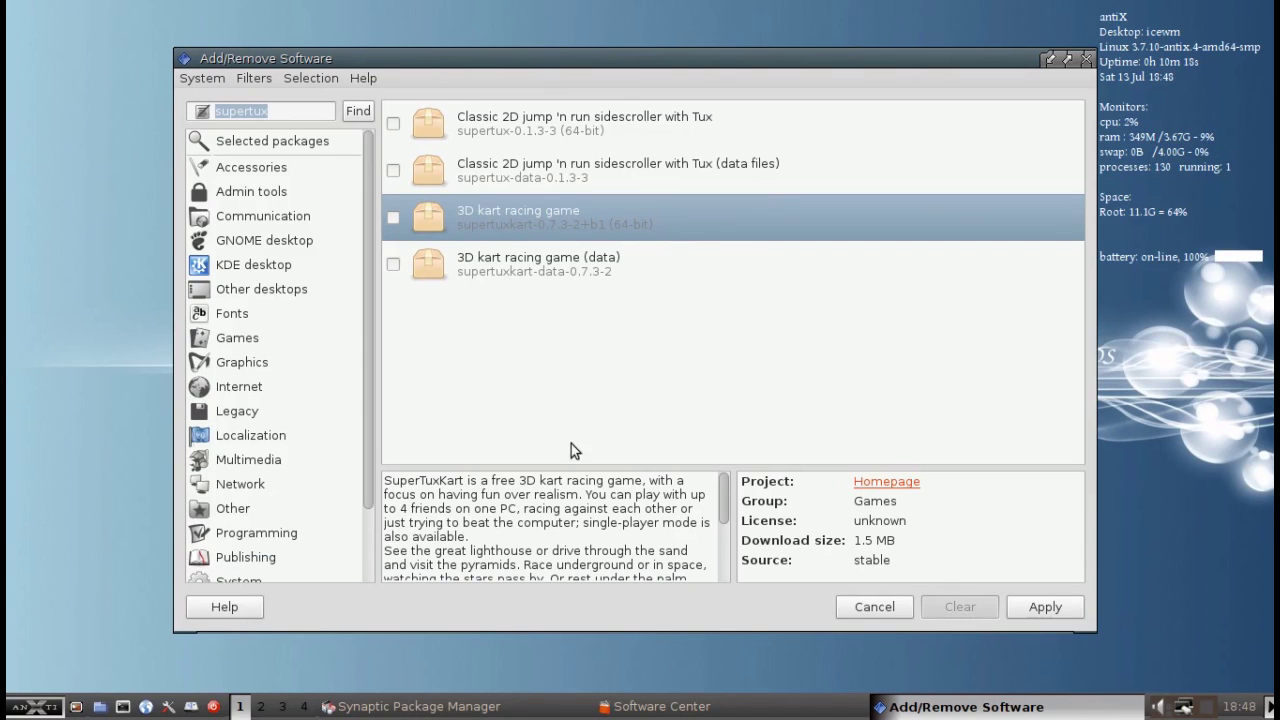
{"action": "mouse_move", "coordinate": [721, 505]}
{"action": "left_mouse_down"}
{"action": "mouse_move", "coordinate": [723, 571]}
{"action": "mouse_move", "coordinate": [719, 501]}
{"action": "left_mouse_up"}
List the packages in the GNOME desktop category
{"action": "left_click", "coordinate": [260, 244]}
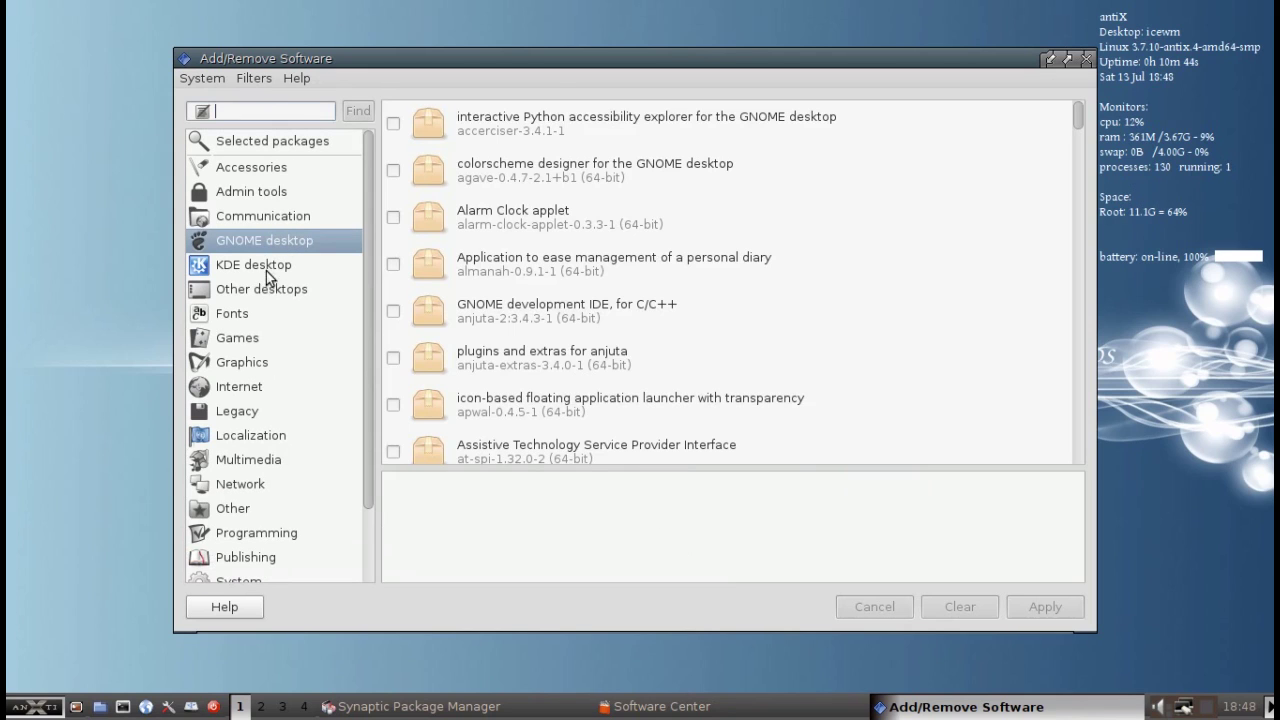
List the packages in the Internet category and look through the remaining categories
{"action": "left_click", "coordinate": [242, 385]}
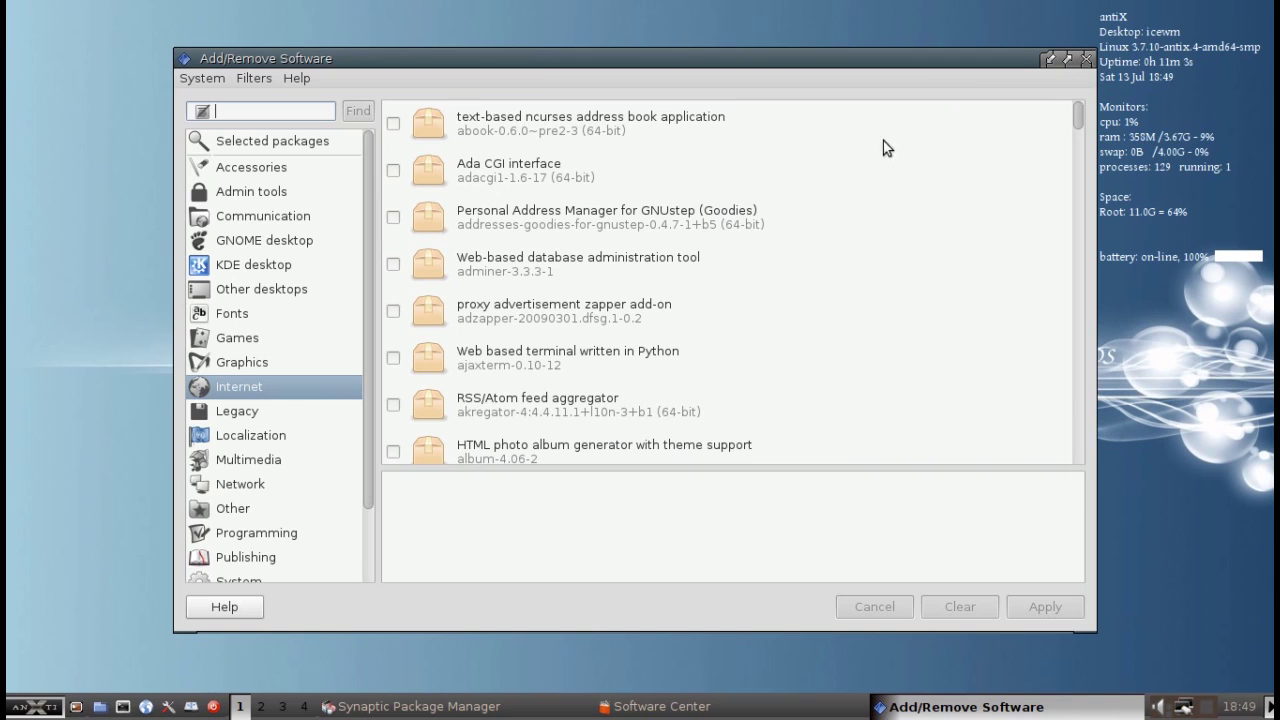
{"action": "left_click_drag", "start_coordinate": [367, 276], "coordinate": [366, 331]}
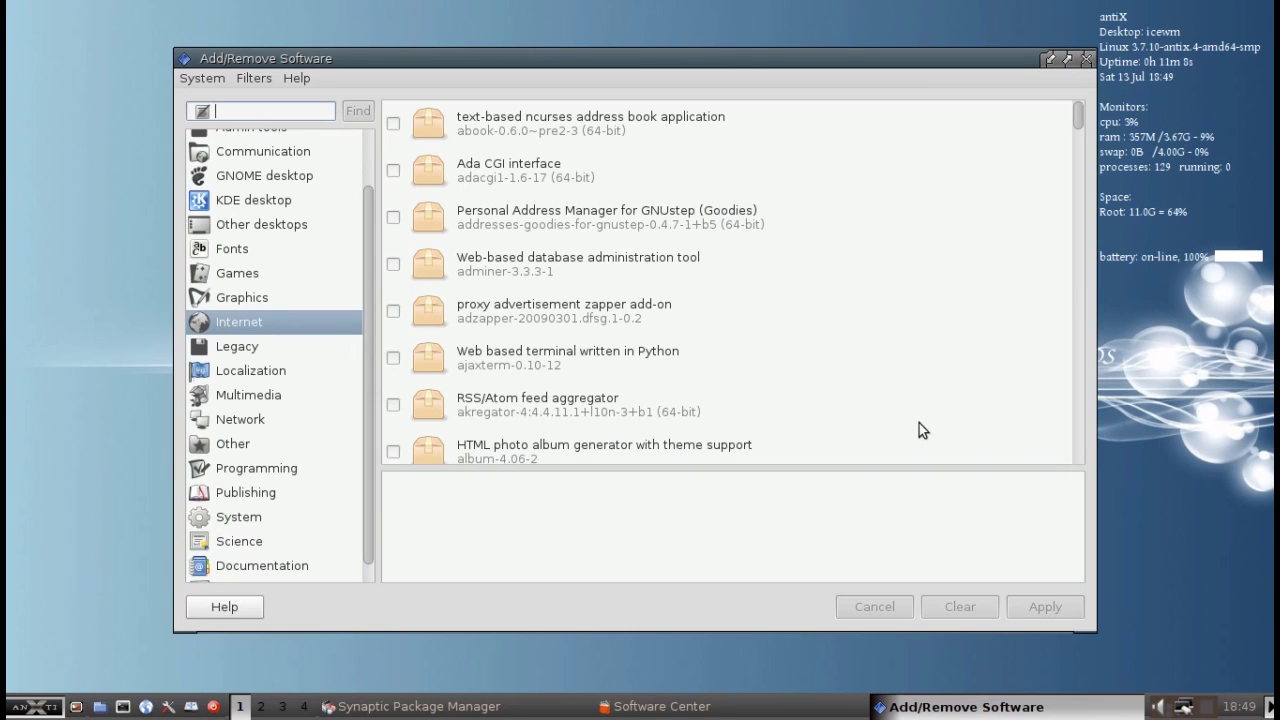
Close Add/Remove Software and switch to Software Center
{"action": "left_click", "coordinate": [1088, 58]}
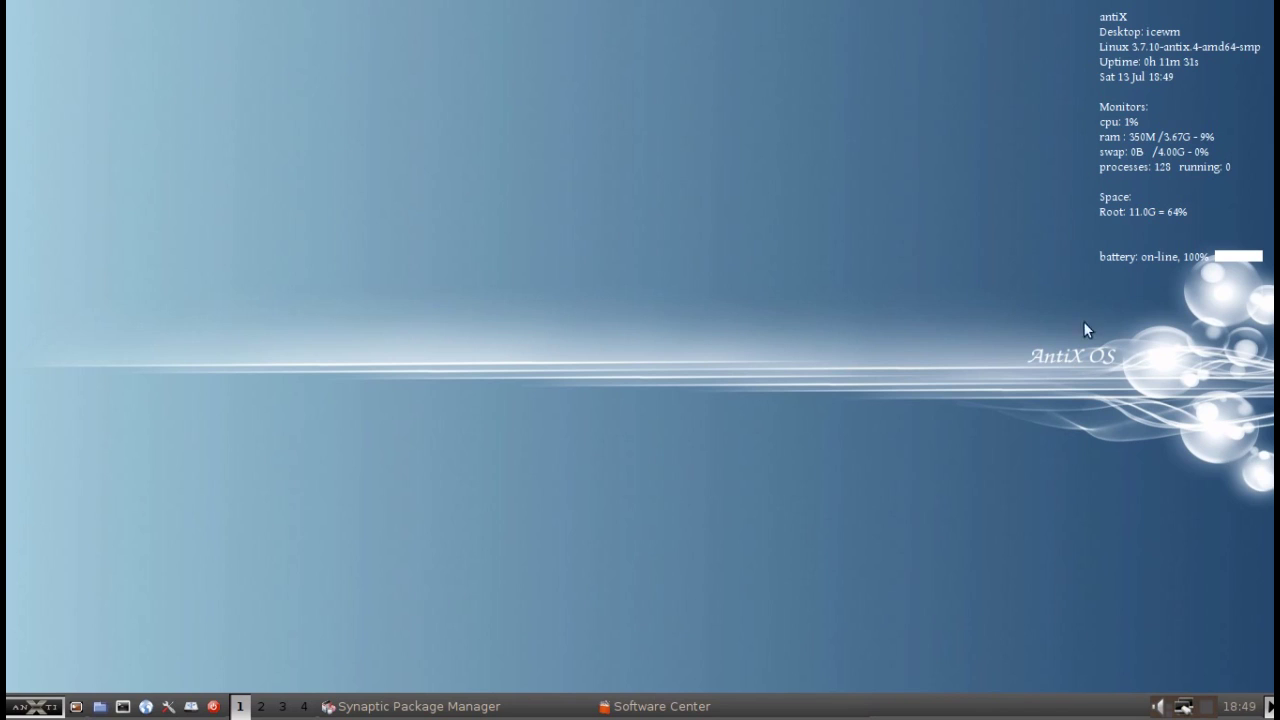
{"action": "left_click", "coordinate": [675, 708]}
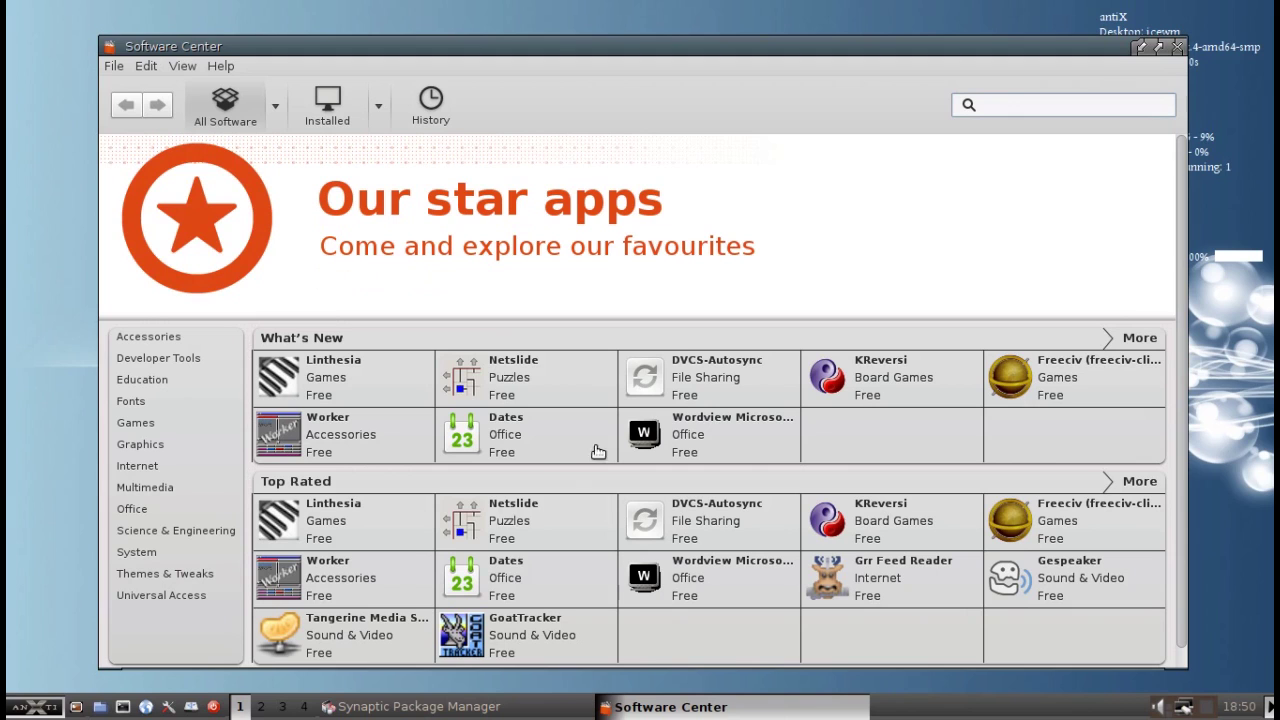
Switch to Synaptic Package Manager, filter the packages by "software cent" and show the description of software-center
{"action": "left_click", "coordinate": [487, 703]}
{"action": "type", "text": "software c"}
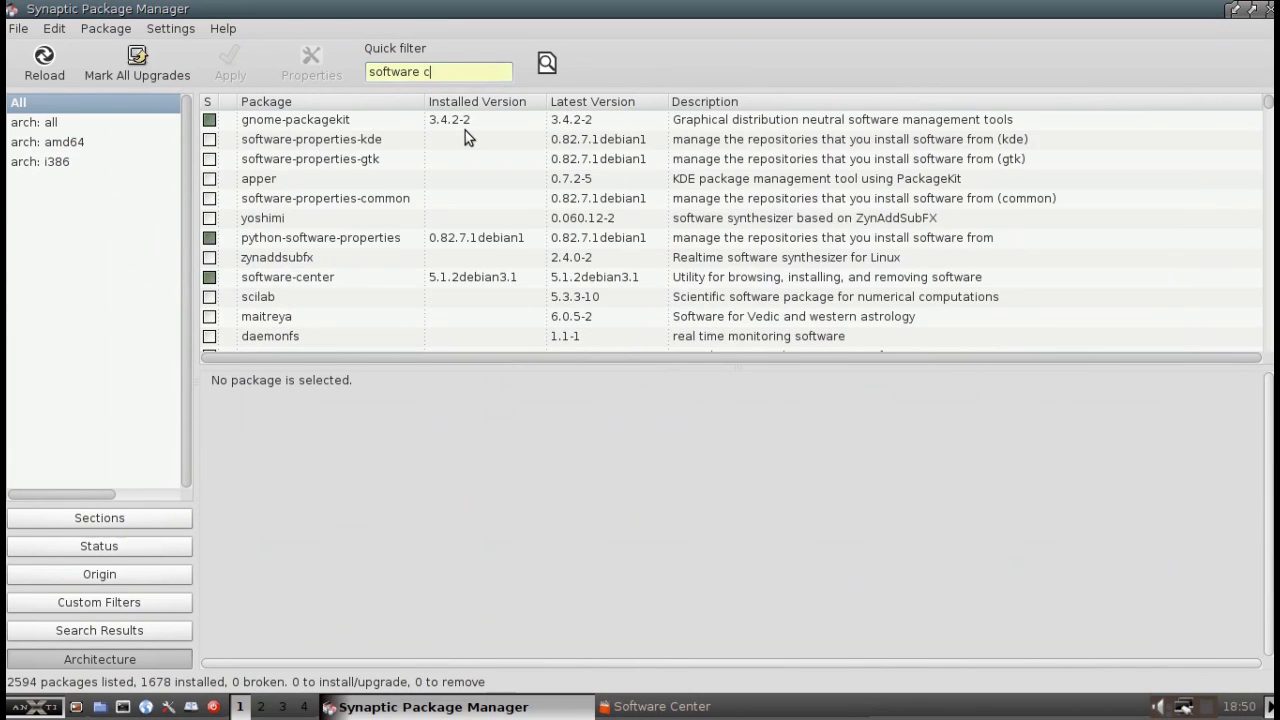
{"action": "type", "text": "ent"}
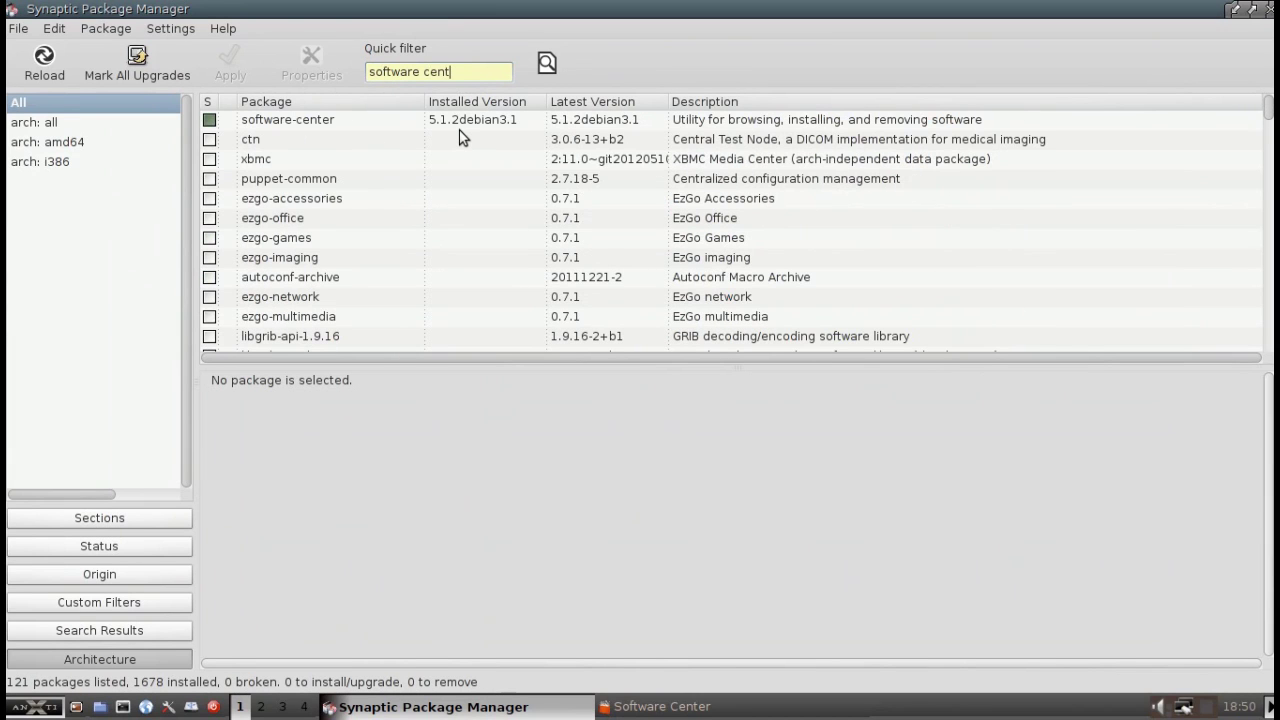
{"action": "left_click", "coordinate": [394, 125]}
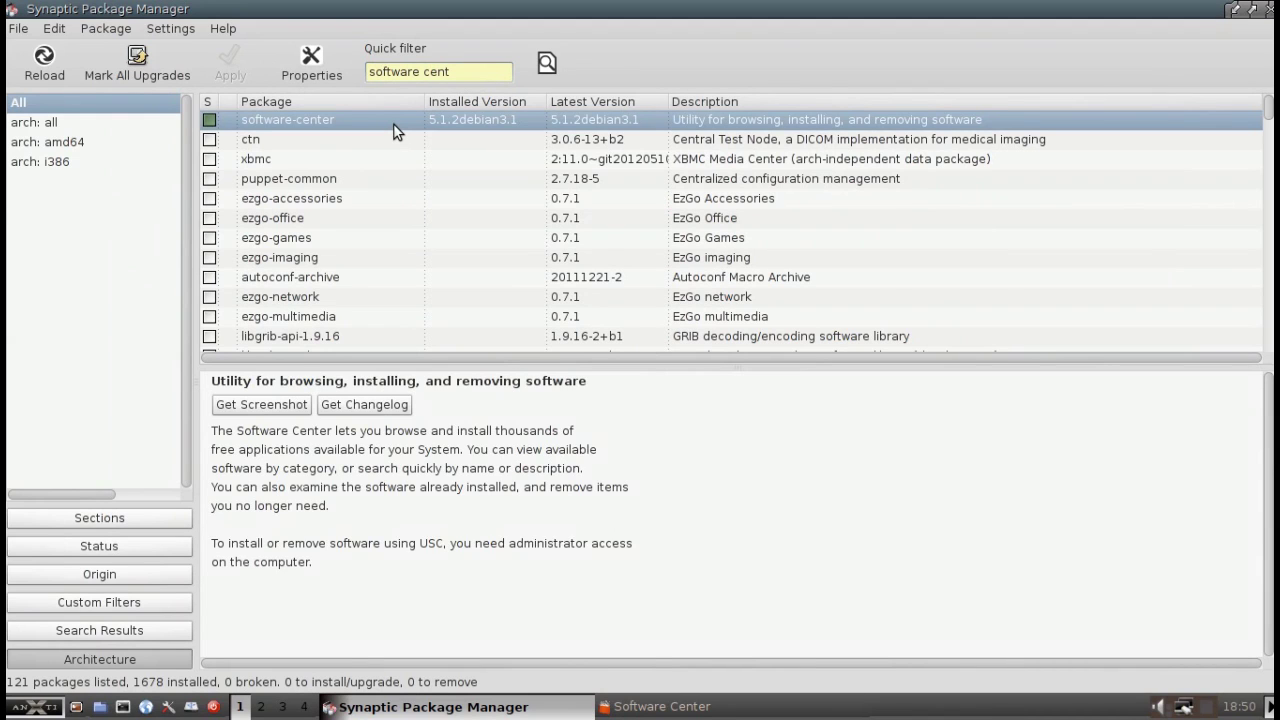
Request the screenshot of the software-center package, dismiss the preview and minimize Synaptic Package Manager
{"action": "left_click", "coordinate": [290, 410]}
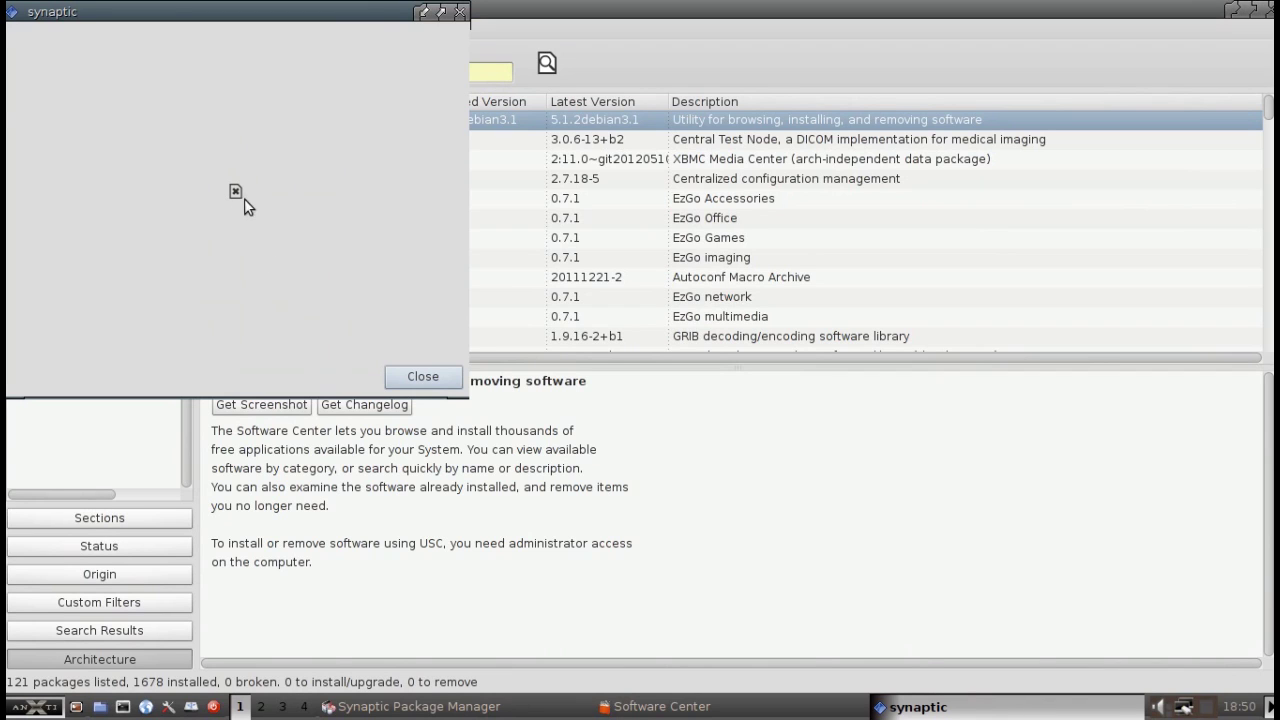
{"action": "left_click", "coordinate": [430, 376]}
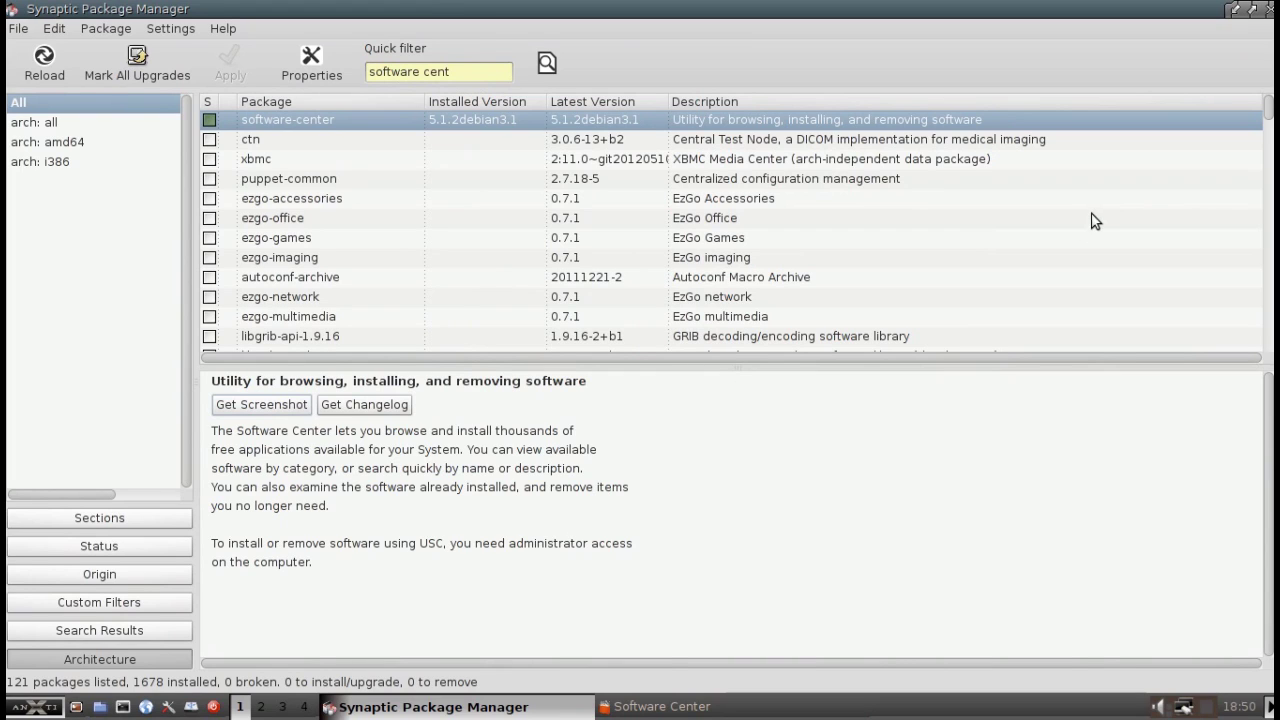
{"action": "left_click", "coordinate": [1236, 12]}
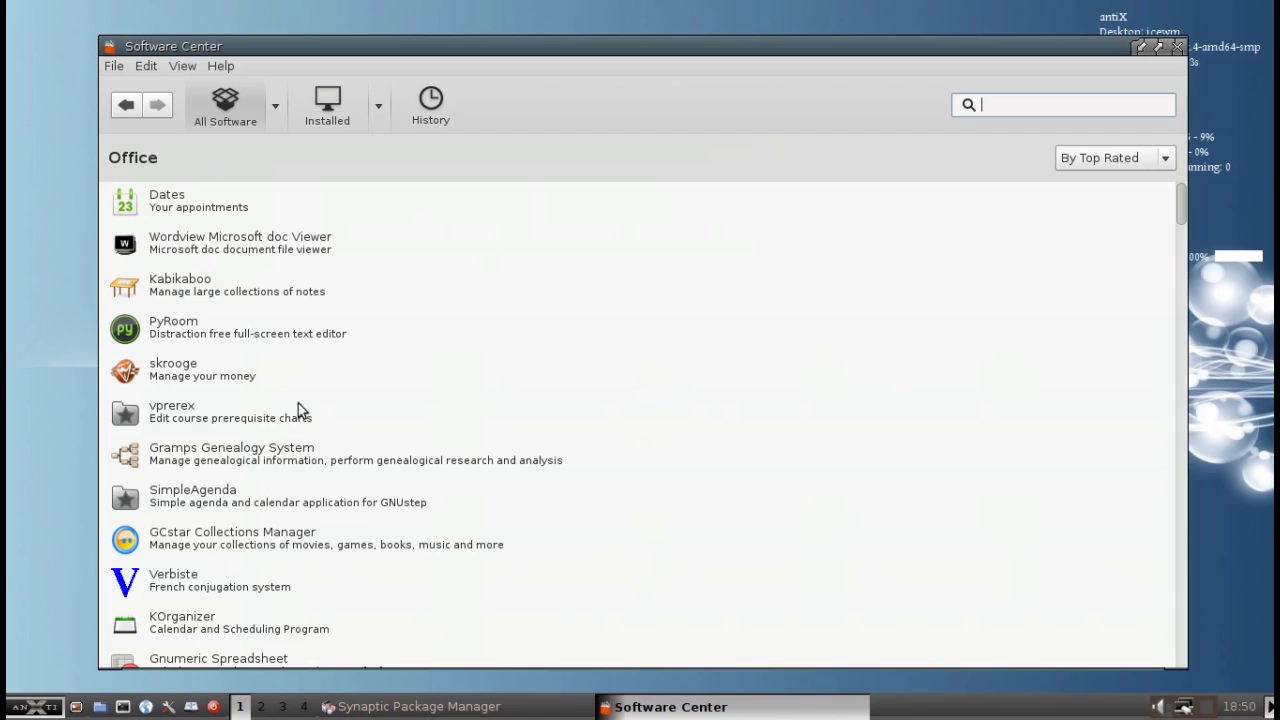
Browse the top-rated applications in the Office category of Software Center
{"action": "scroll", "coordinate": [605, 366], "scroll_direction": "down", "scroll_amount": 1}
{"action": "scroll", "coordinate": [605, 367], "scroll_direction": "down", "scroll_amount": 5}
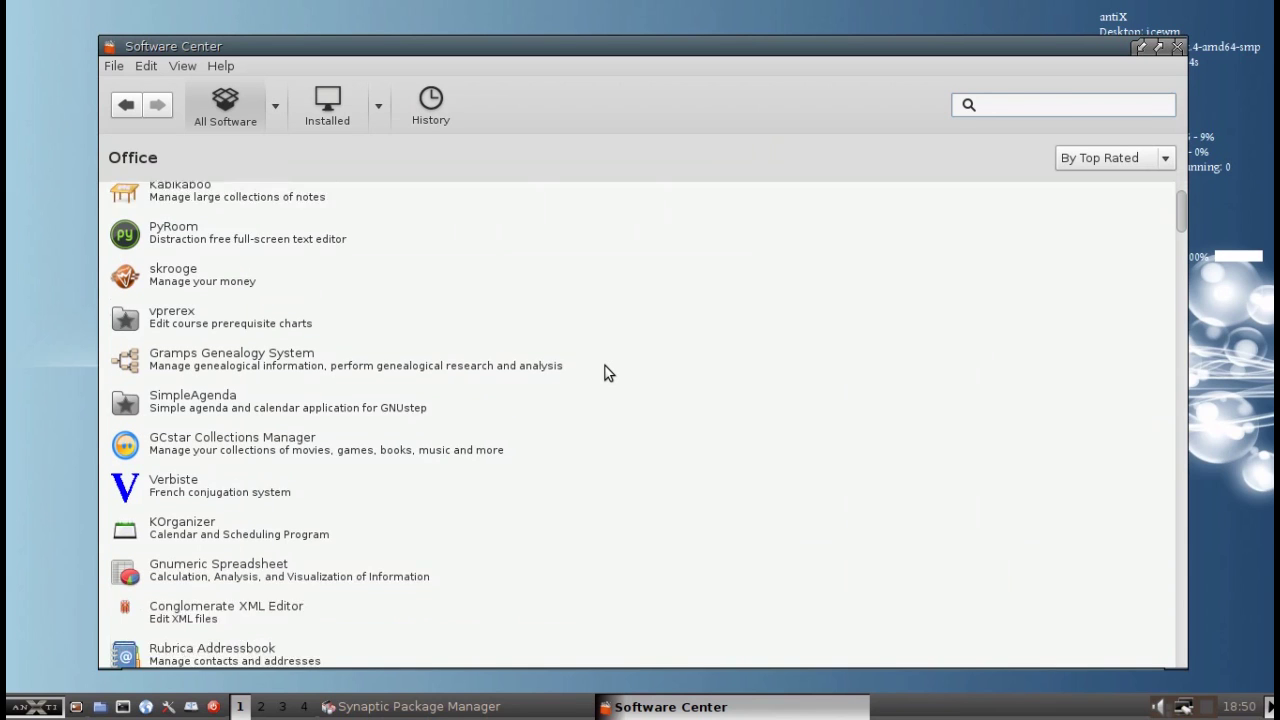
{"action": "scroll", "coordinate": [605, 366], "scroll_direction": "down", "scroll_amount": 7}
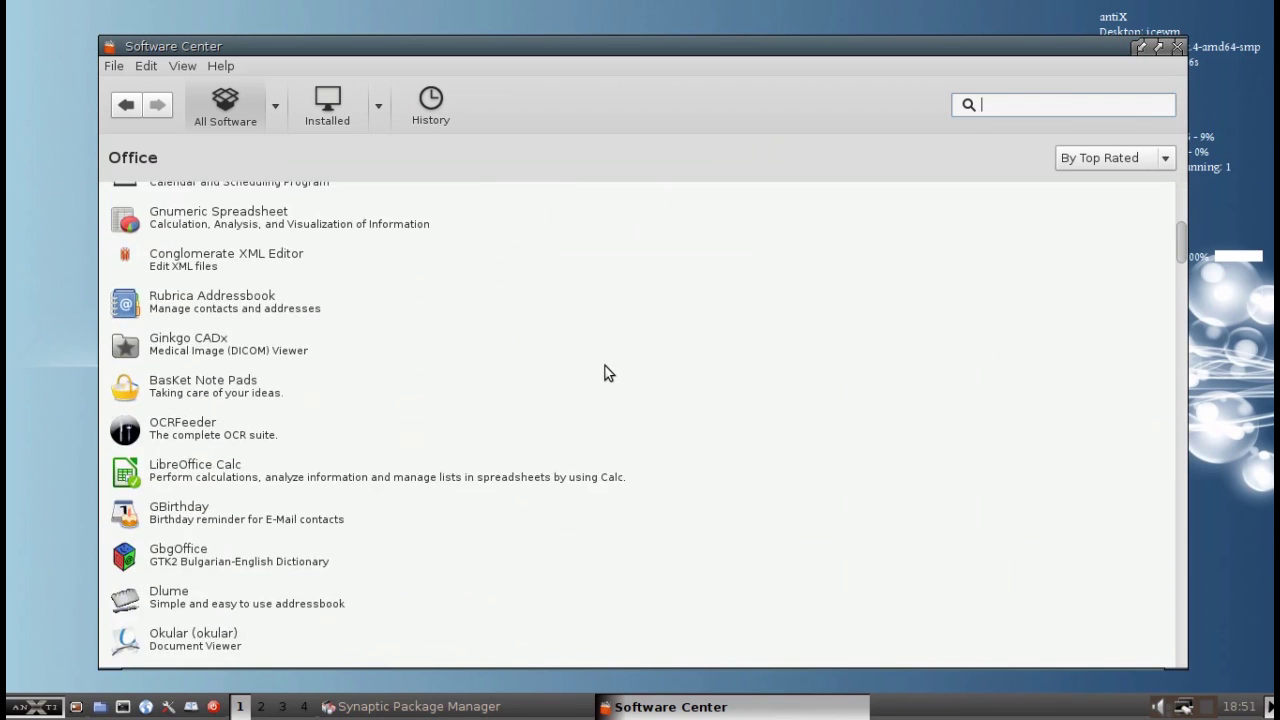
{"action": "scroll", "coordinate": [458, 530], "scroll_direction": "up", "scroll_amount": 9}
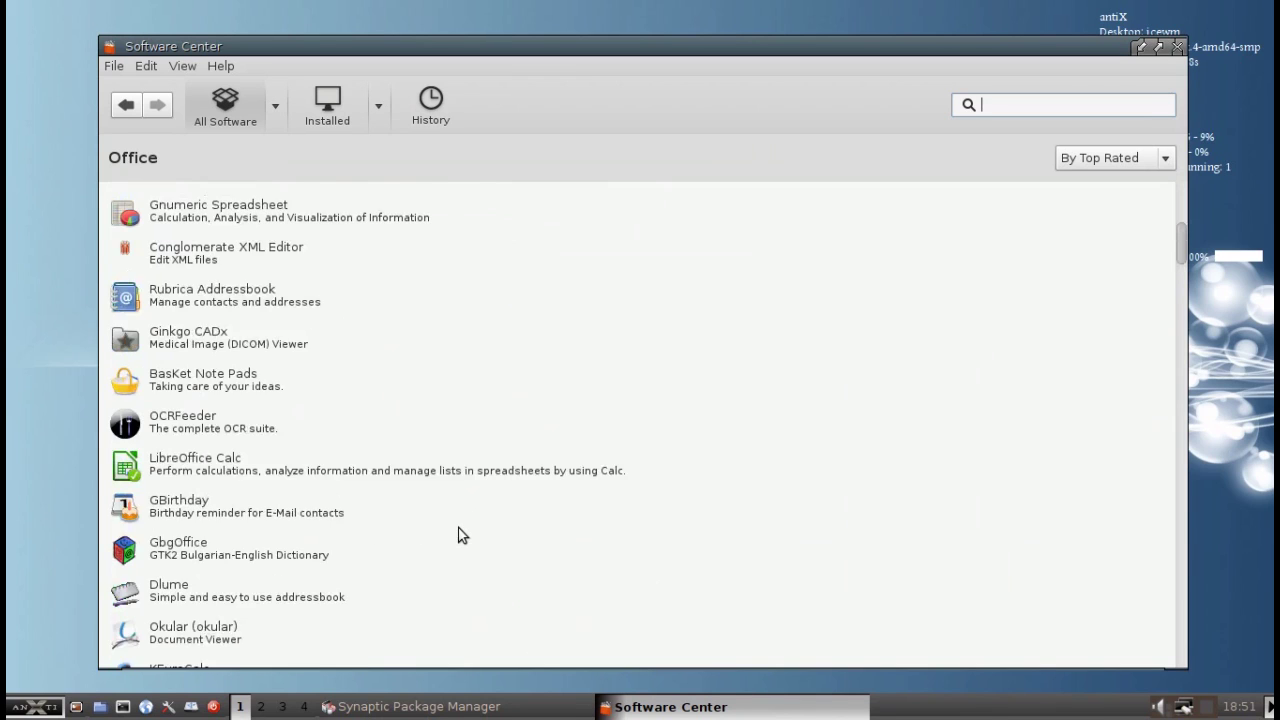
{"action": "scroll", "coordinate": [462, 535], "scroll_direction": "down", "scroll_amount": 7}
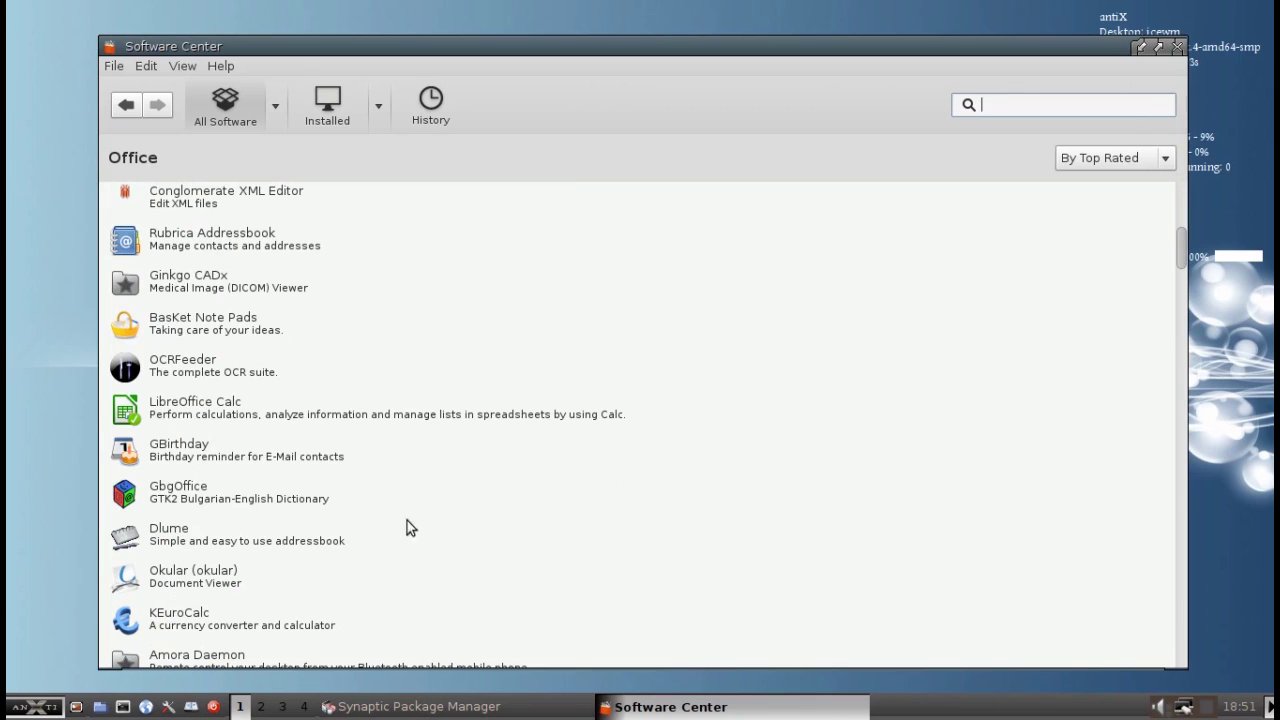
{"action": "scroll", "coordinate": [389, 455], "scroll_direction": "up", "scroll_amount": 8}
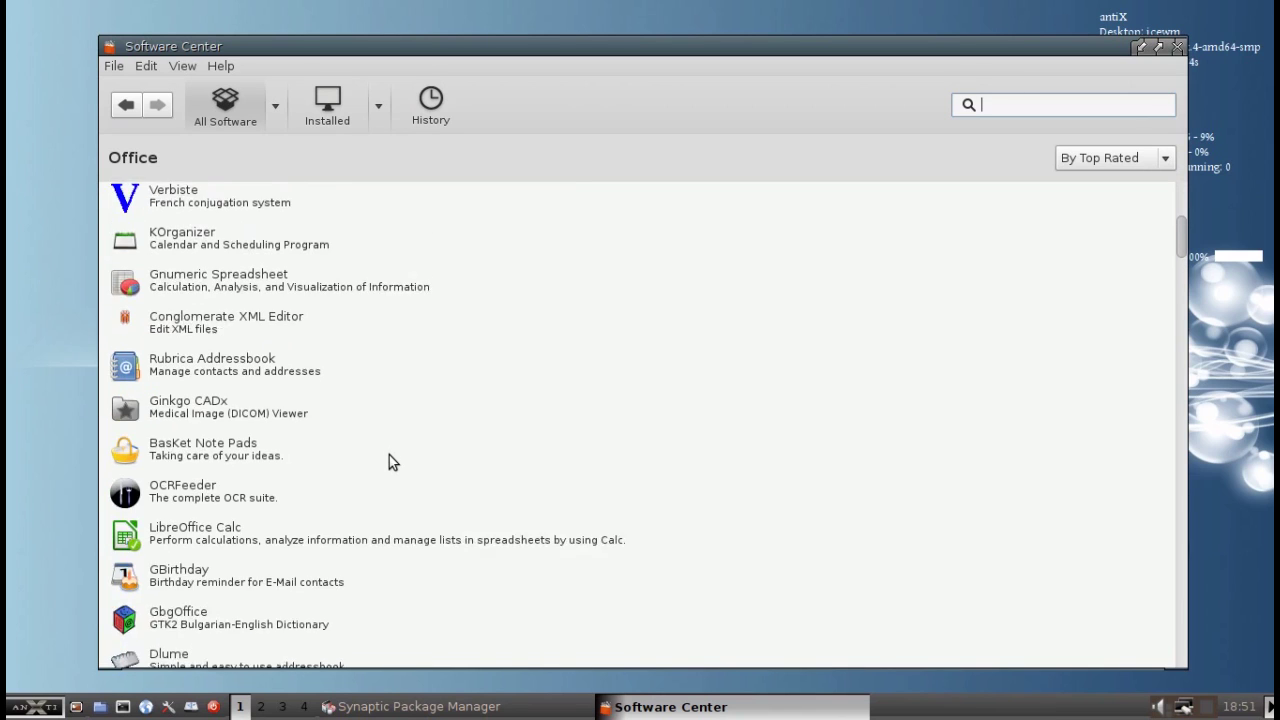
{"action": "scroll", "coordinate": [389, 460], "scroll_direction": "up", "scroll_amount": 2}
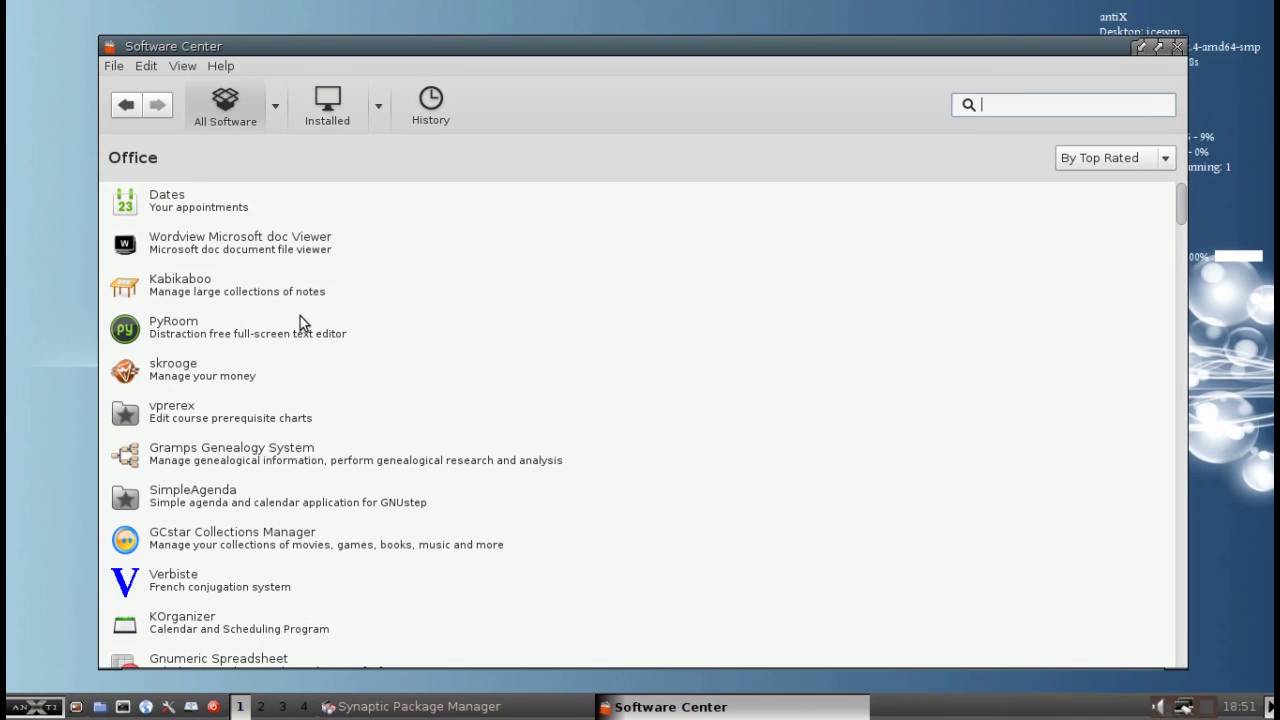
Search the Office category for "spreadsheet" and clear the search
{"action": "type", "text": "spreadsheet"}
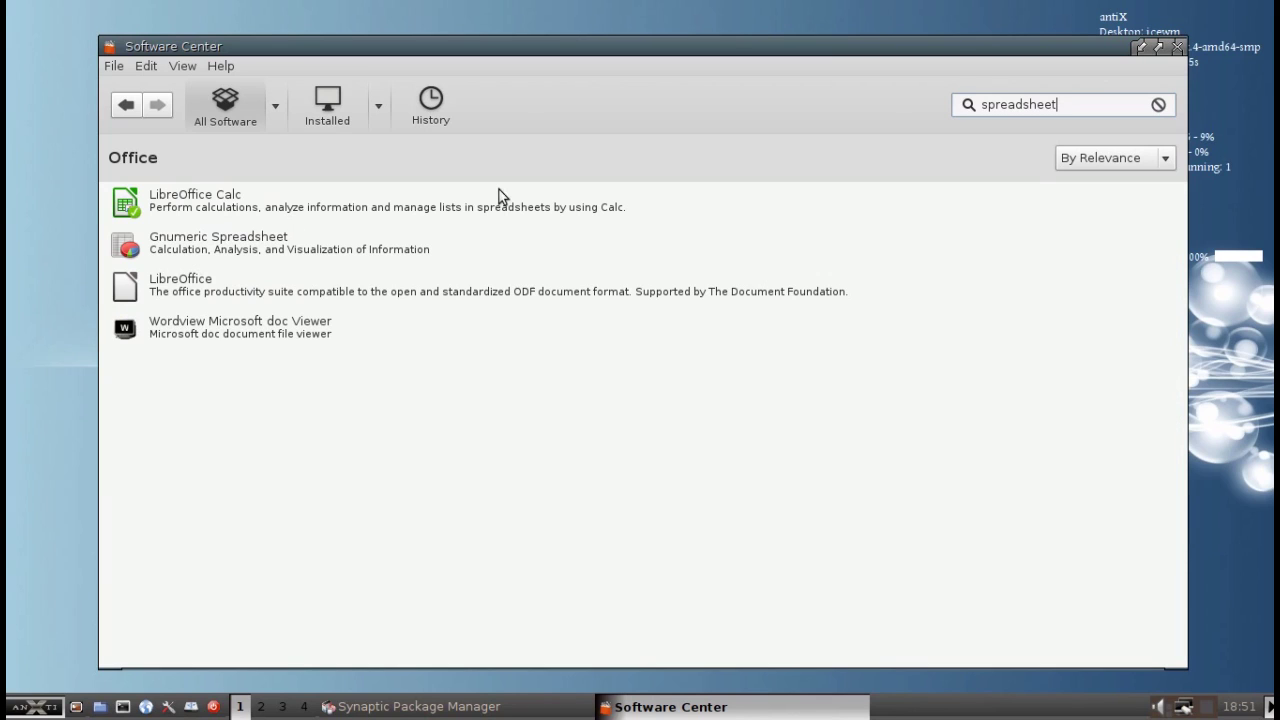
{"action": "left_click", "coordinate": [1158, 104]}
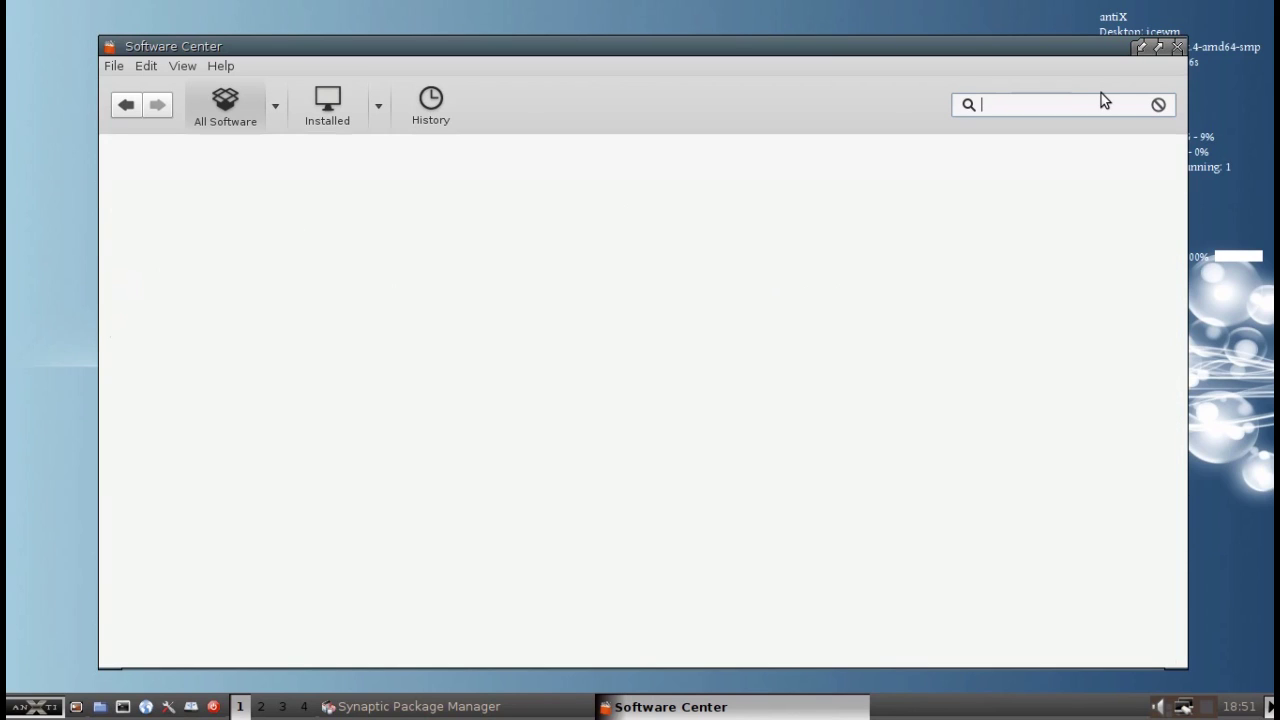
Search all software for "tuxca" and broaden the search to "tux"
{"action": "type", "text": "tuxc"}
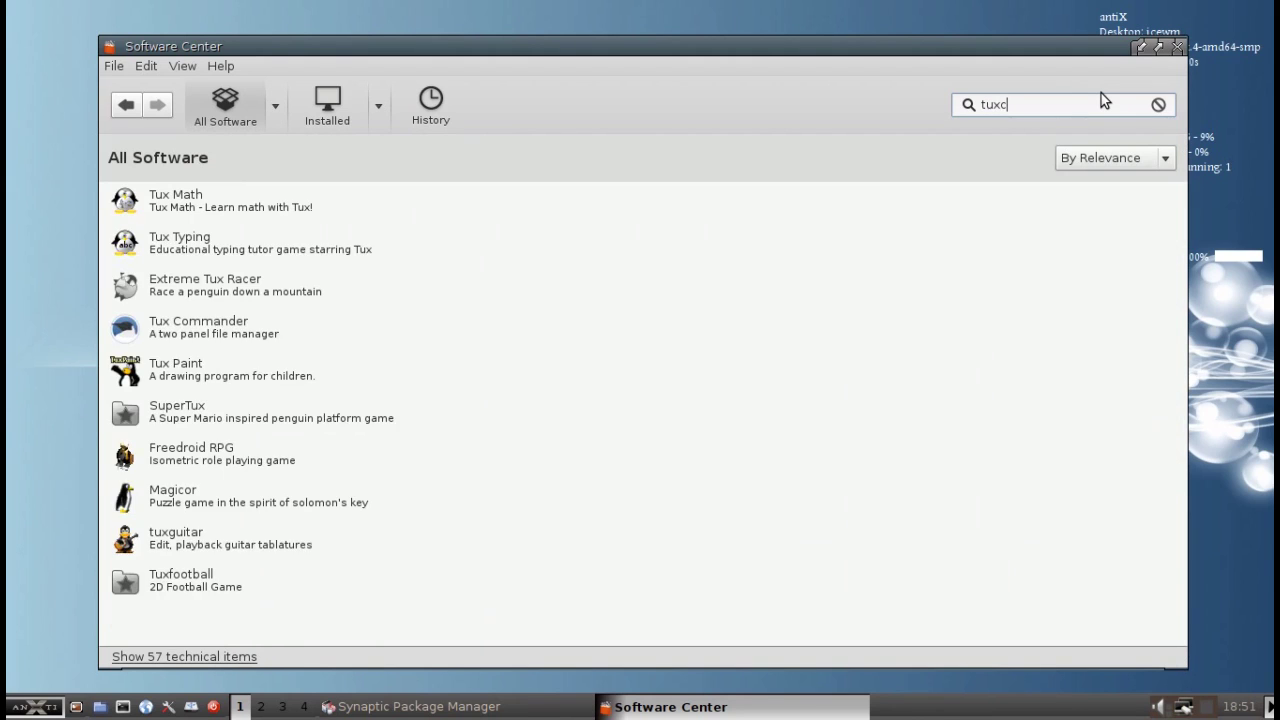
{"action": "type", "text": "a"}
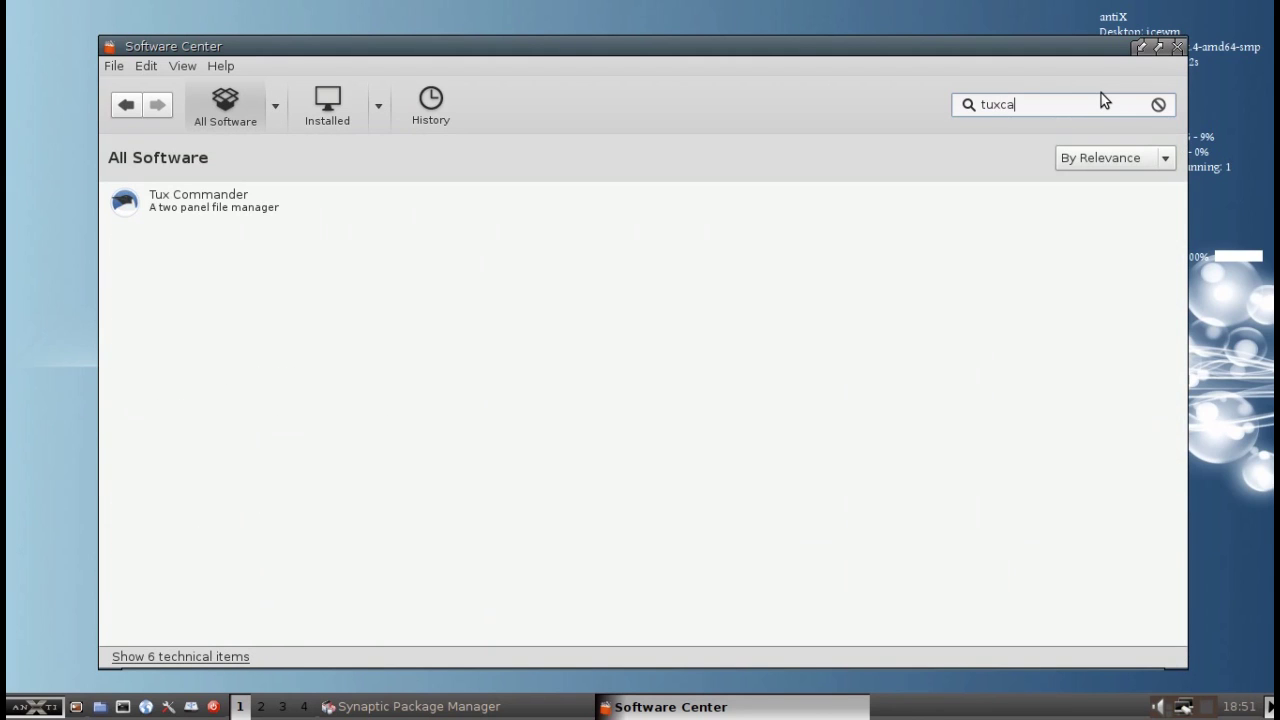
{"action": "key", "text": "BackSpace"}
{"action": "key", "text": "BackSpace"}
{"action": "key", "text": "BackSpace"}
{"action": "key", "text": "BackSpace"}
{"action": "key", "text": "BackSpace"}
{"action": "type", "text": "tuxk"}
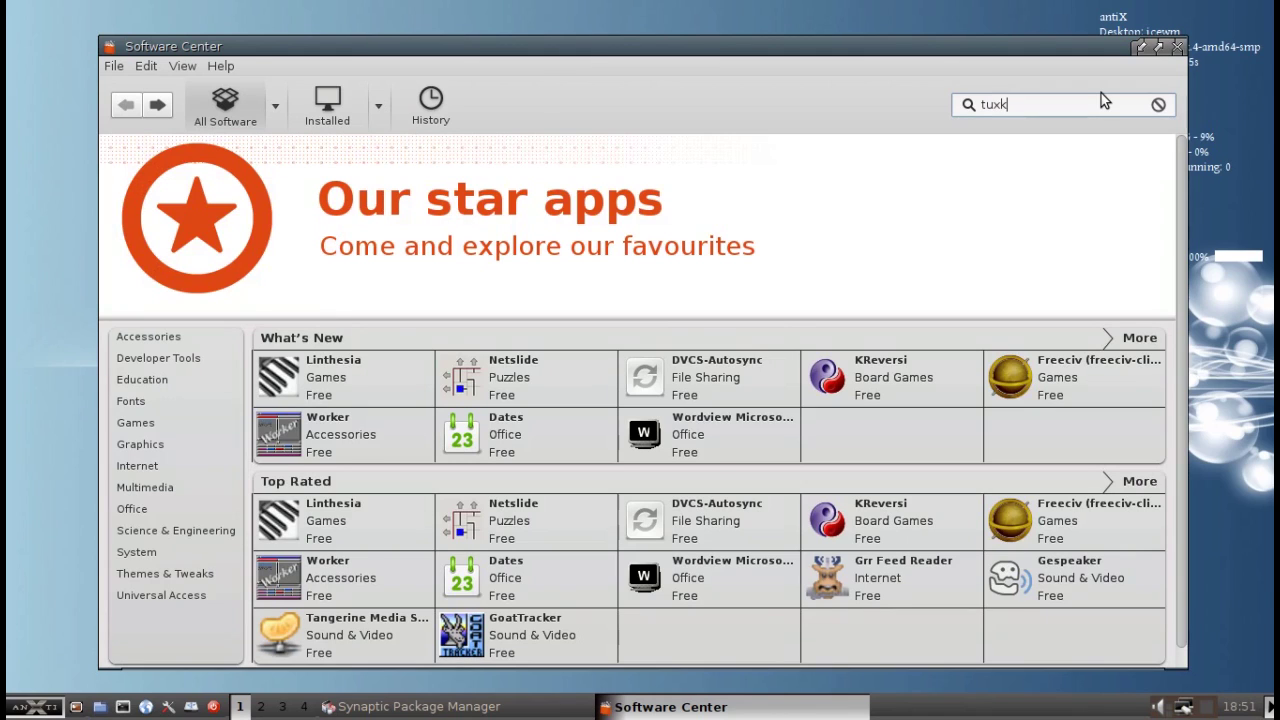
{"action": "key", "text": "BackSpace"}
{"action": "key", "text": "BackSpace"}
{"action": "type", "text": "x"}
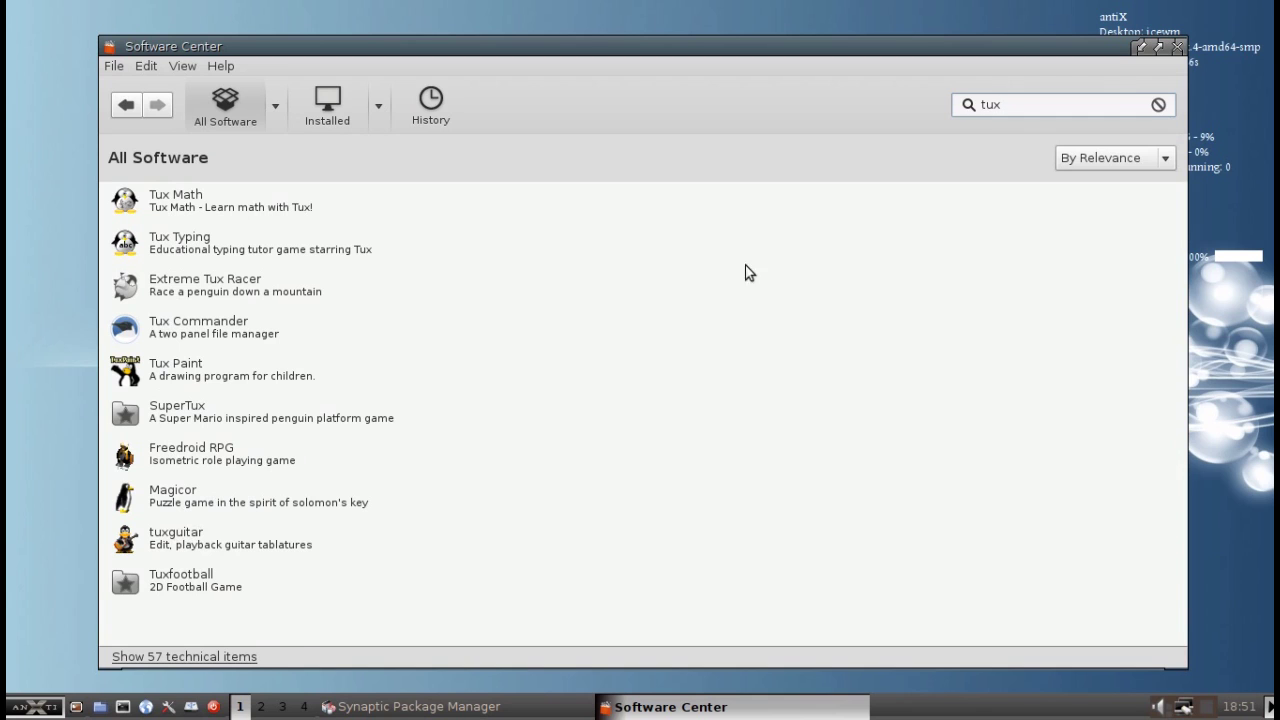
Search all software for "supertux" and return to the Software Center start page
{"action": "key", "text": "BackSpace"}
{"action": "key", "text": "BackSpace"}
{"action": "key", "text": "BackSpace"}
{"action": "type", "text": "supe"}
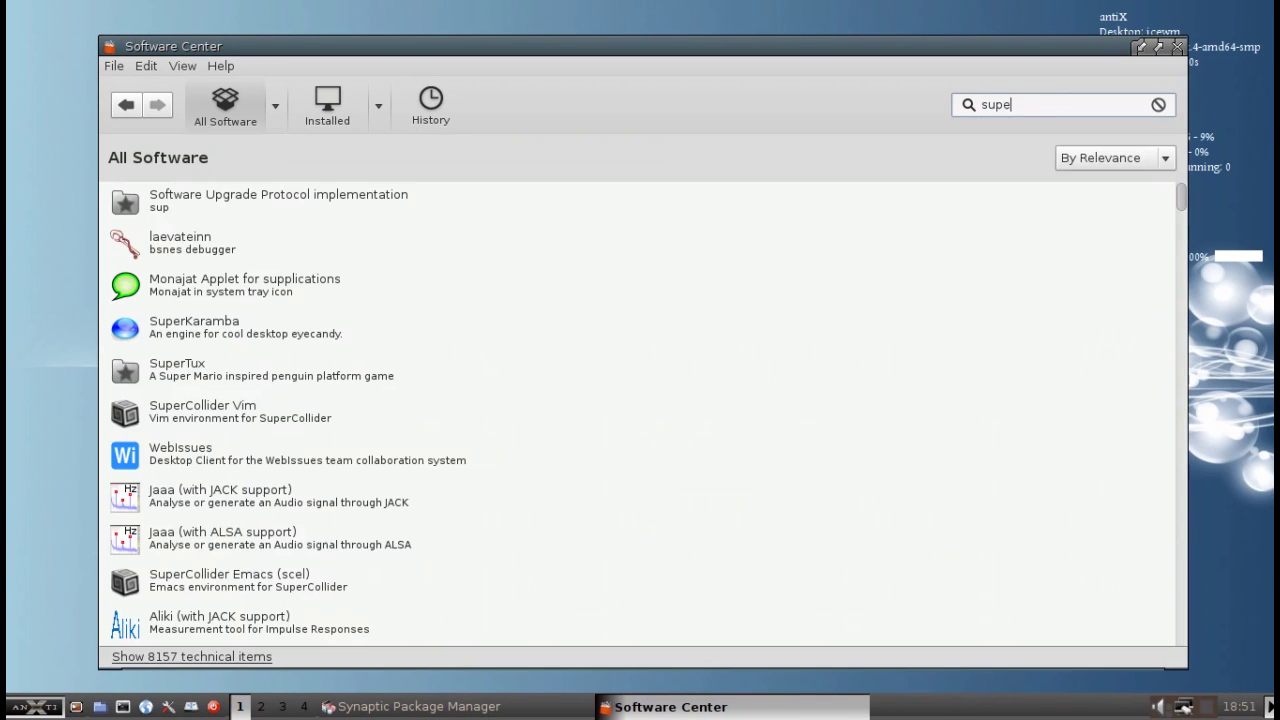
{"action": "type", "text": "rtux"}
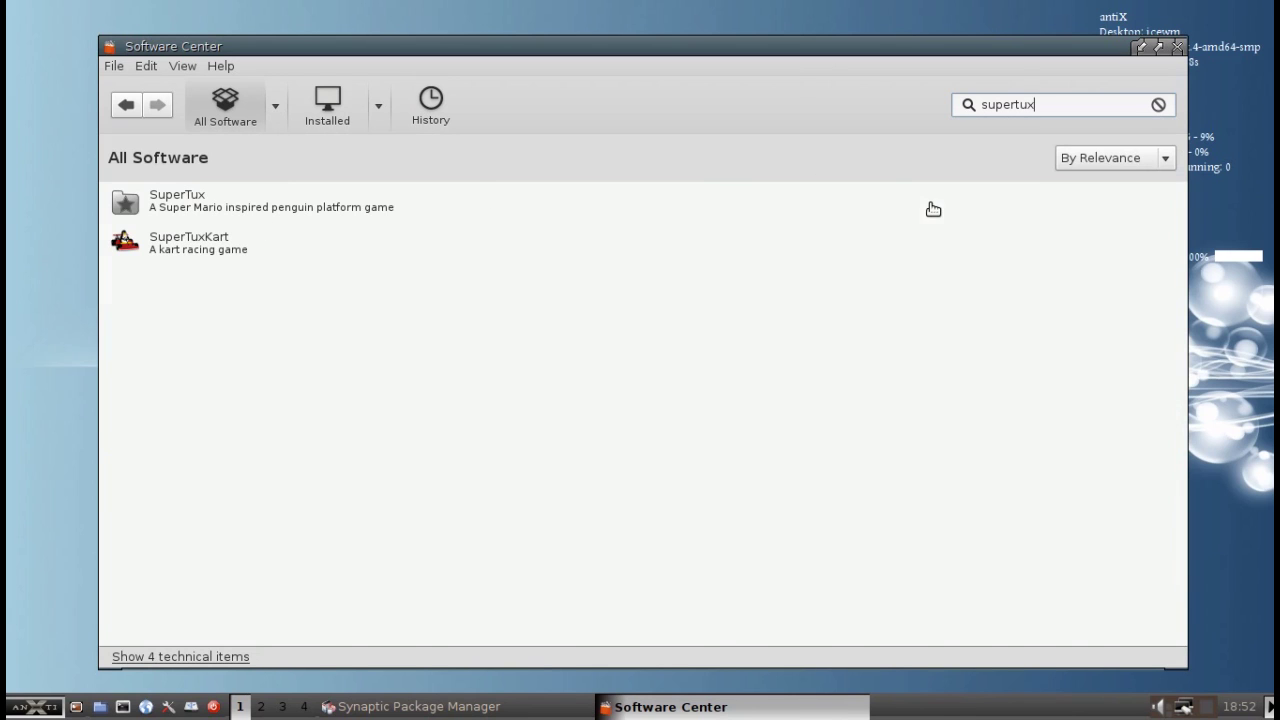
{"action": "key", "text": "alt+Left"}
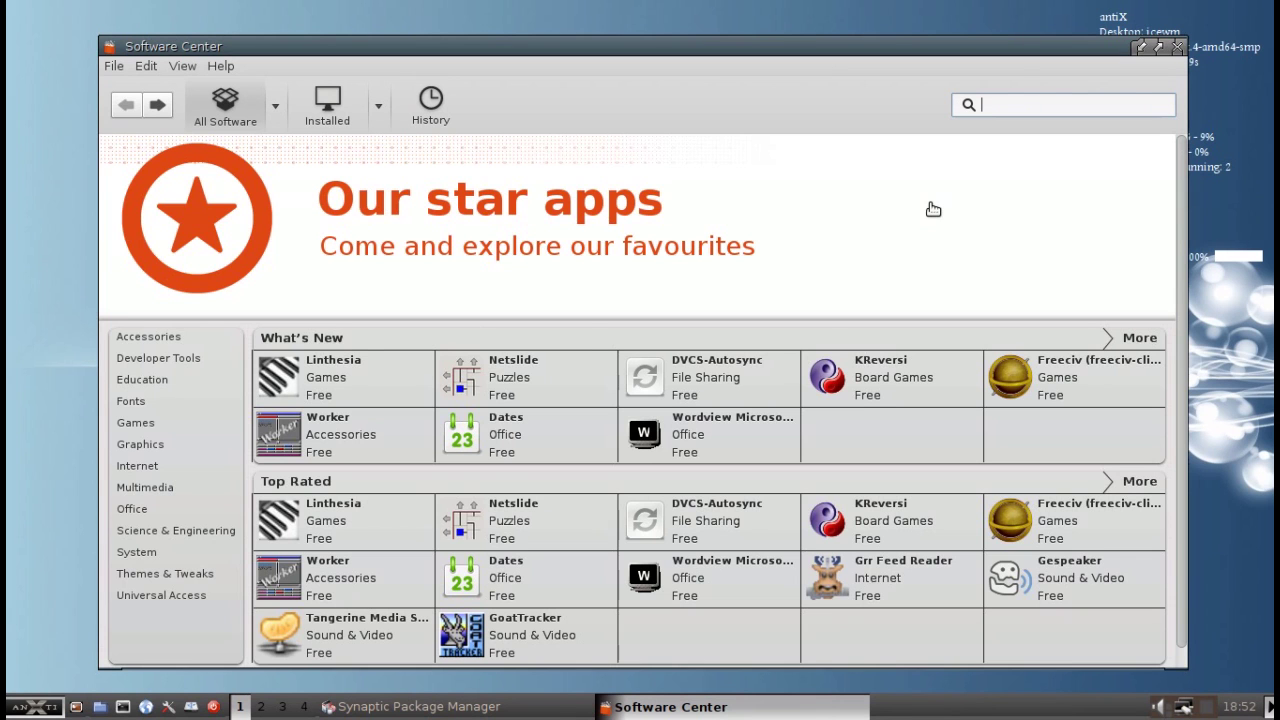
Open the Card Games subcategory of Games and look through its list of applications
{"action": "left_click", "coordinate": [134, 423]}
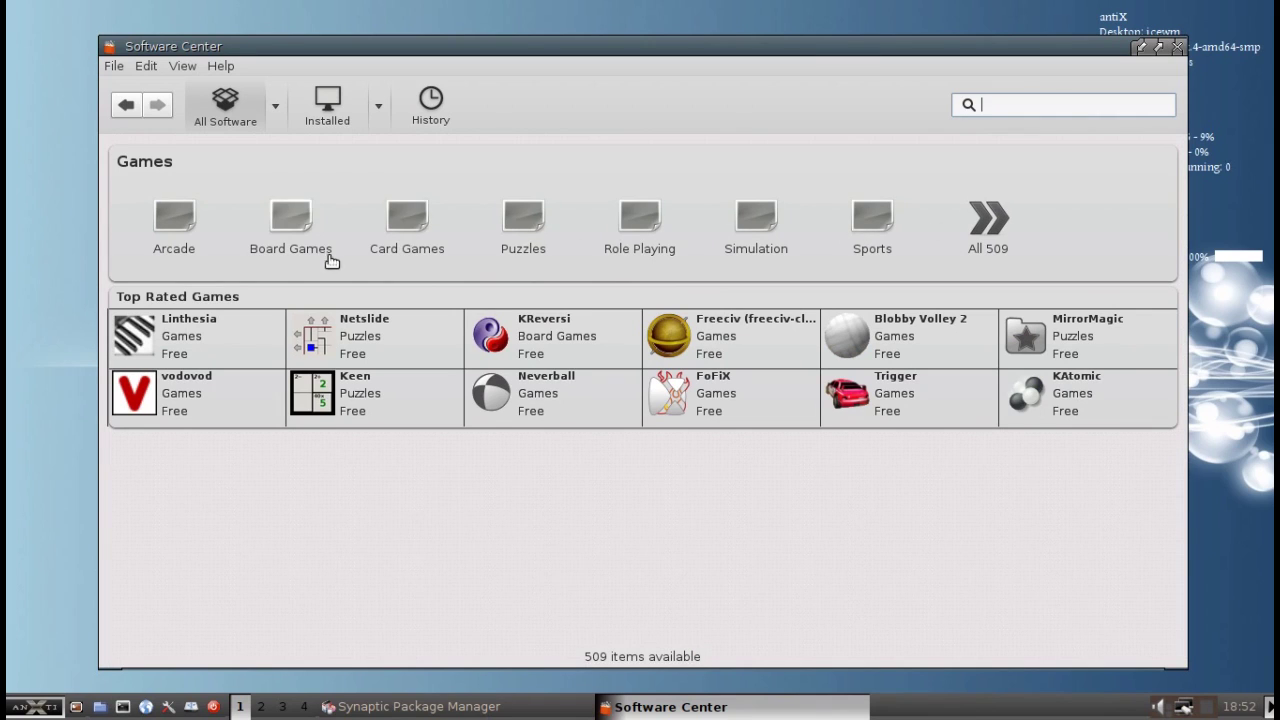
{"action": "left_click", "coordinate": [425, 235]}
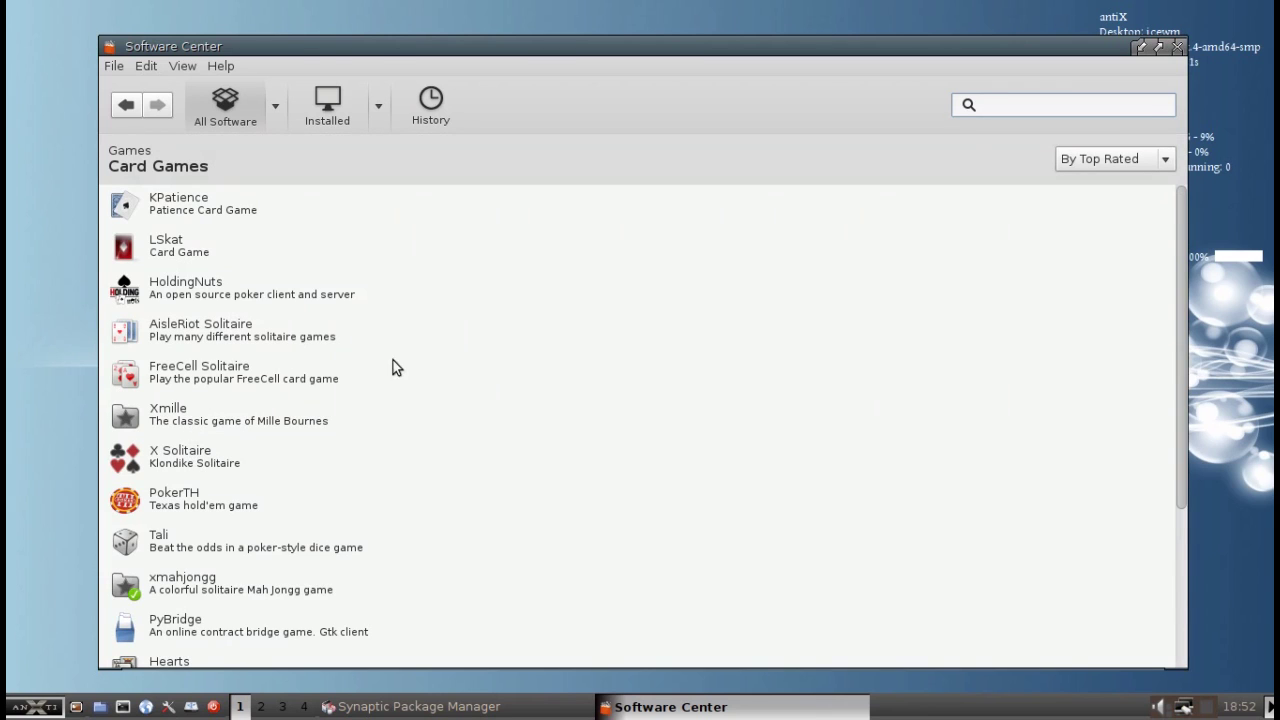
{"action": "scroll", "coordinate": [431, 446], "scroll_direction": "down", "scroll_amount": 3}
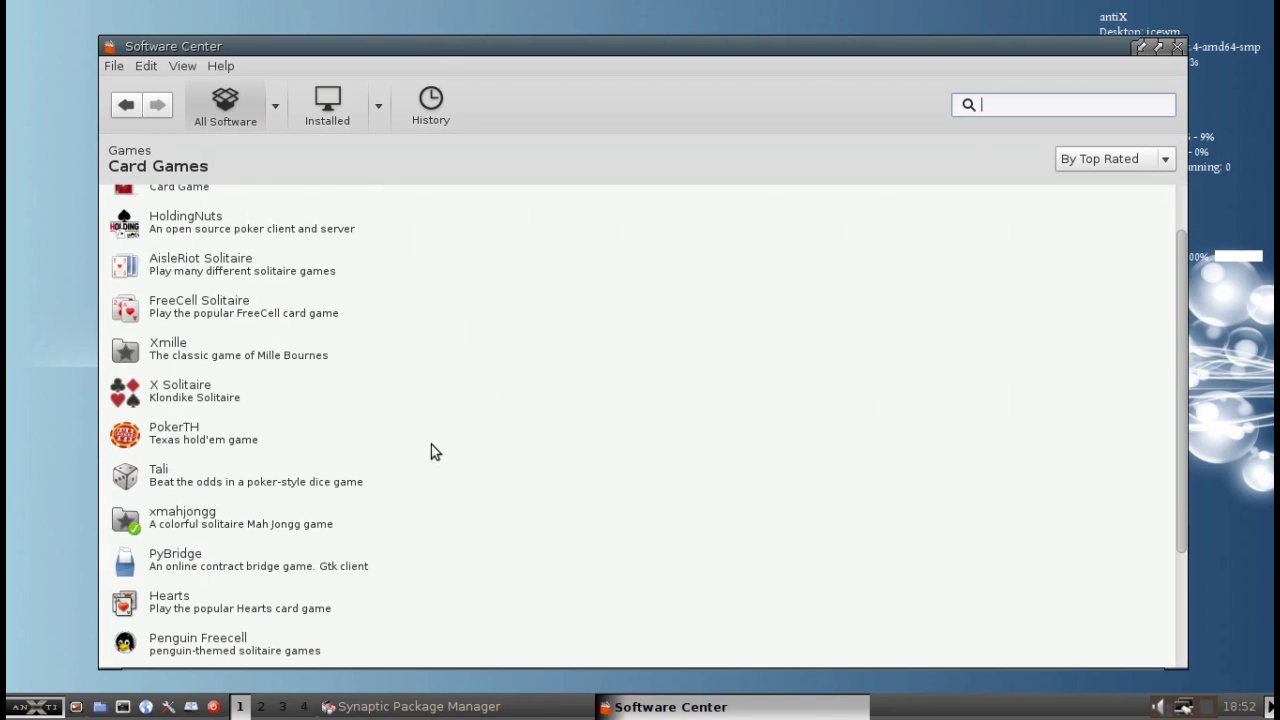
{"action": "scroll", "coordinate": [431, 444], "scroll_direction": "down", "scroll_amount": 2}
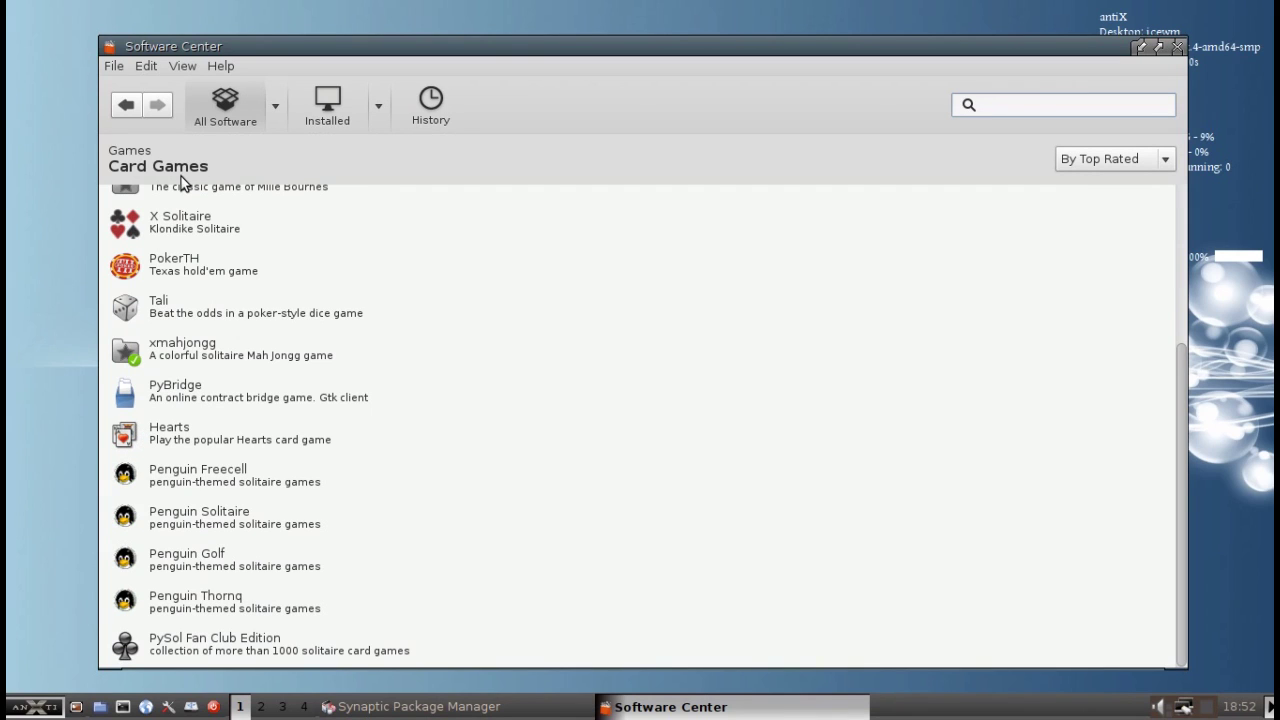
Return to the Games overview and close Software Center
{"action": "left_click", "coordinate": [125, 107]}
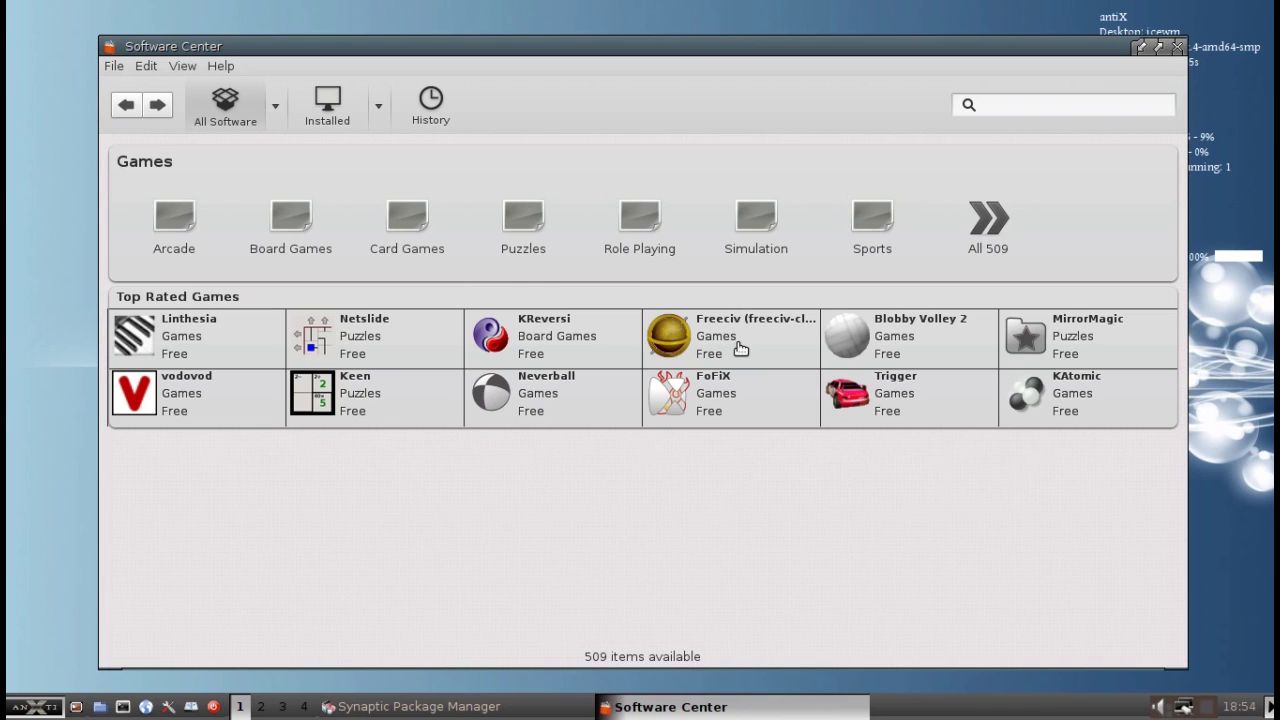
{"action": "left_click", "coordinate": [1179, 46]}
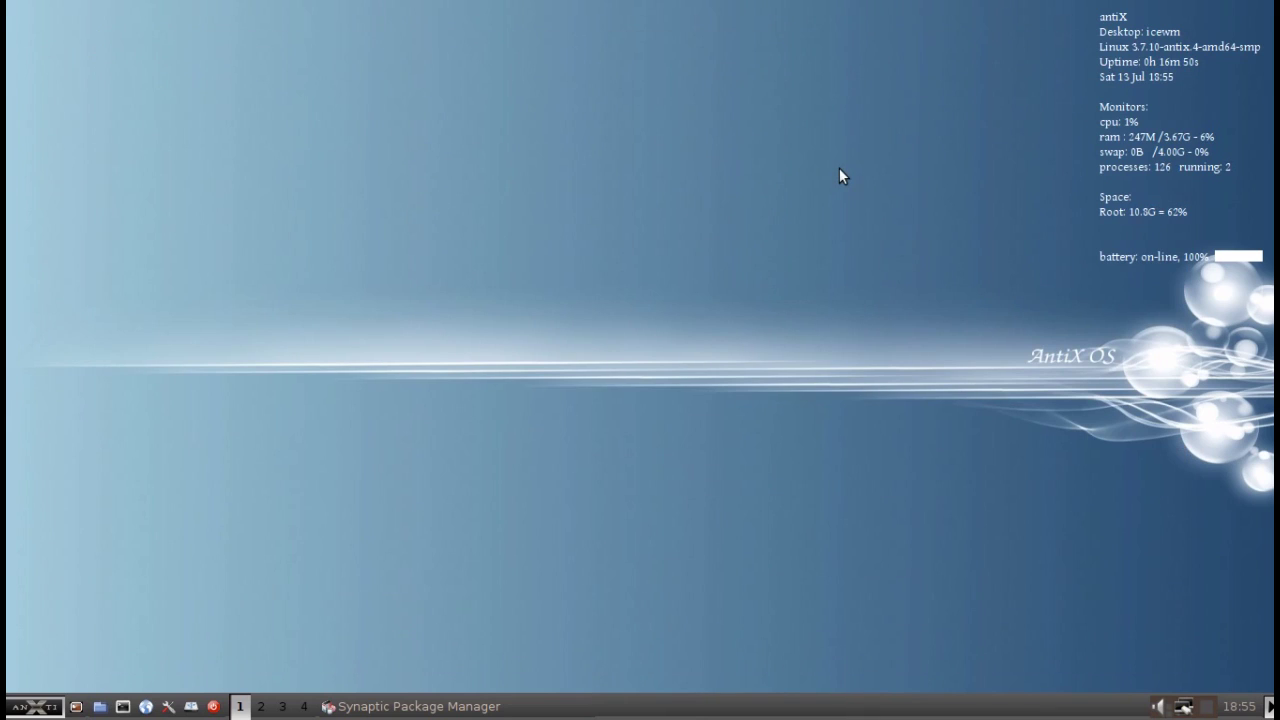